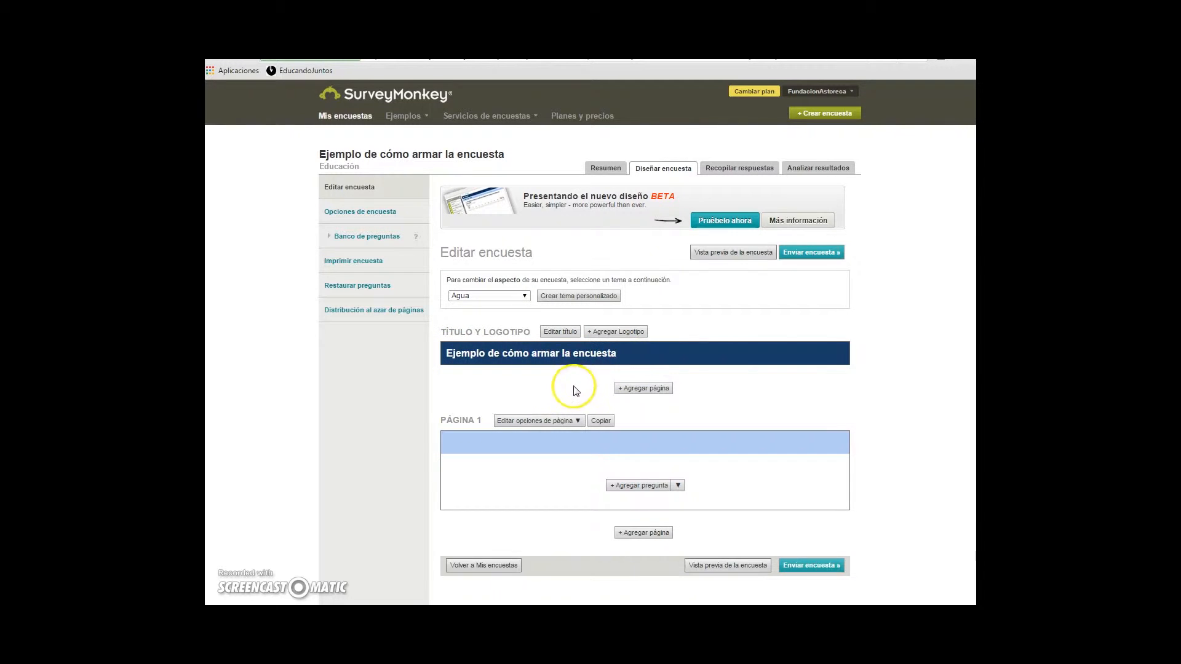
Open the PDF "encuesta salud tipos de preguntas" from the desktop and arrange its window above the survey editor's window
{"action": "key", "text": "super+Down"}
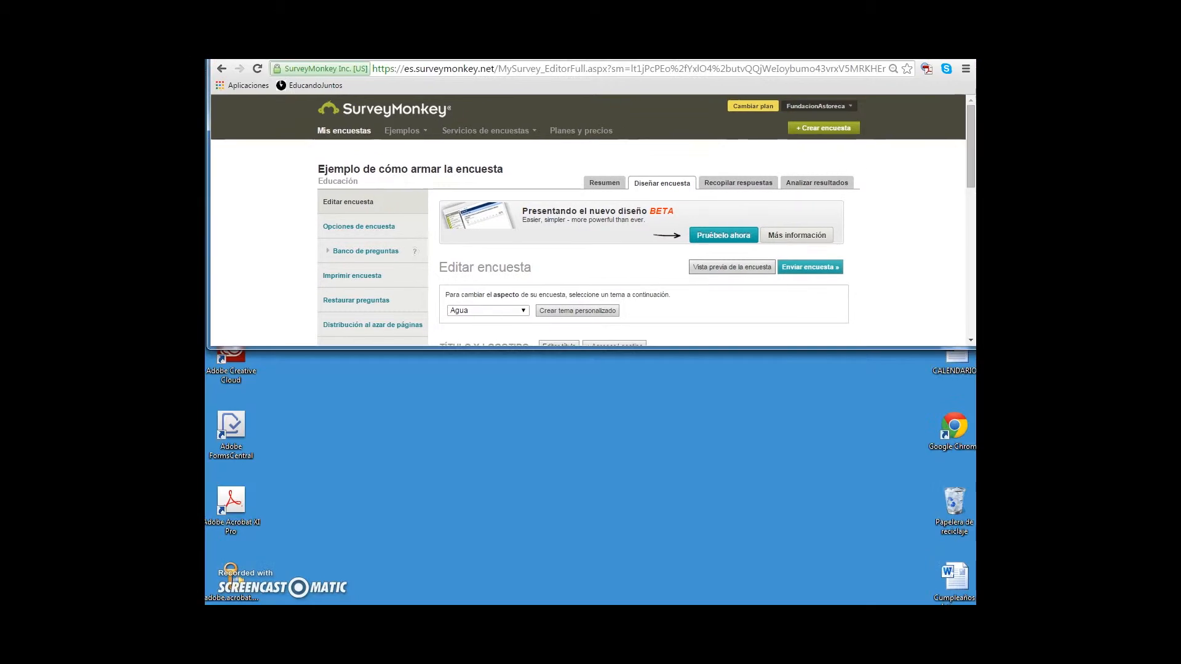
{"action": "left_click_drag", "start_coordinate": [818, 45], "coordinate": [814, 296]}
{"action": "left_click", "coordinate": [355, 123]}
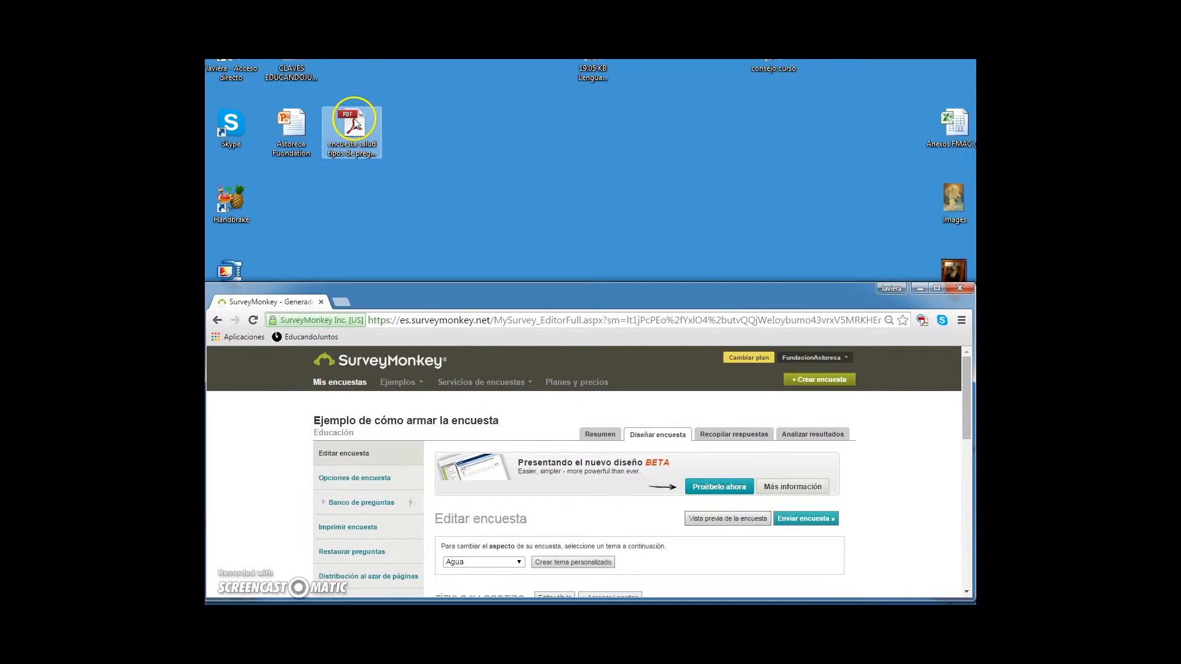
{"action": "double_click", "coordinate": [355, 123]}
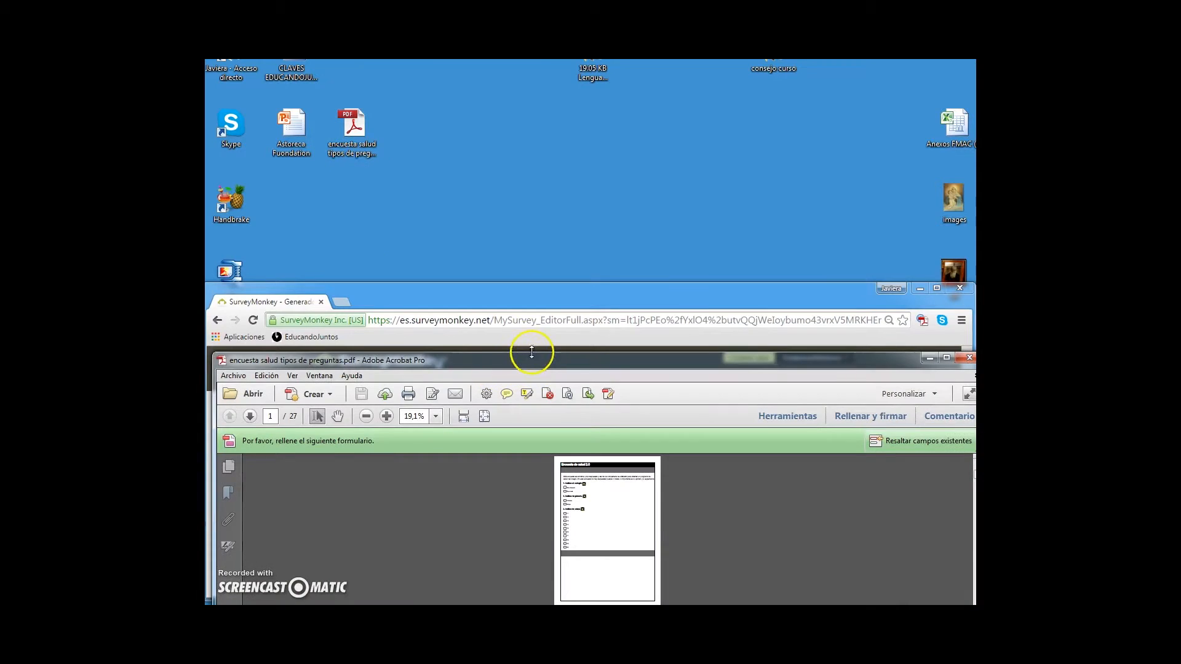
{"action": "left_click_drag", "start_coordinate": [532, 357], "coordinate": [522, 48]}
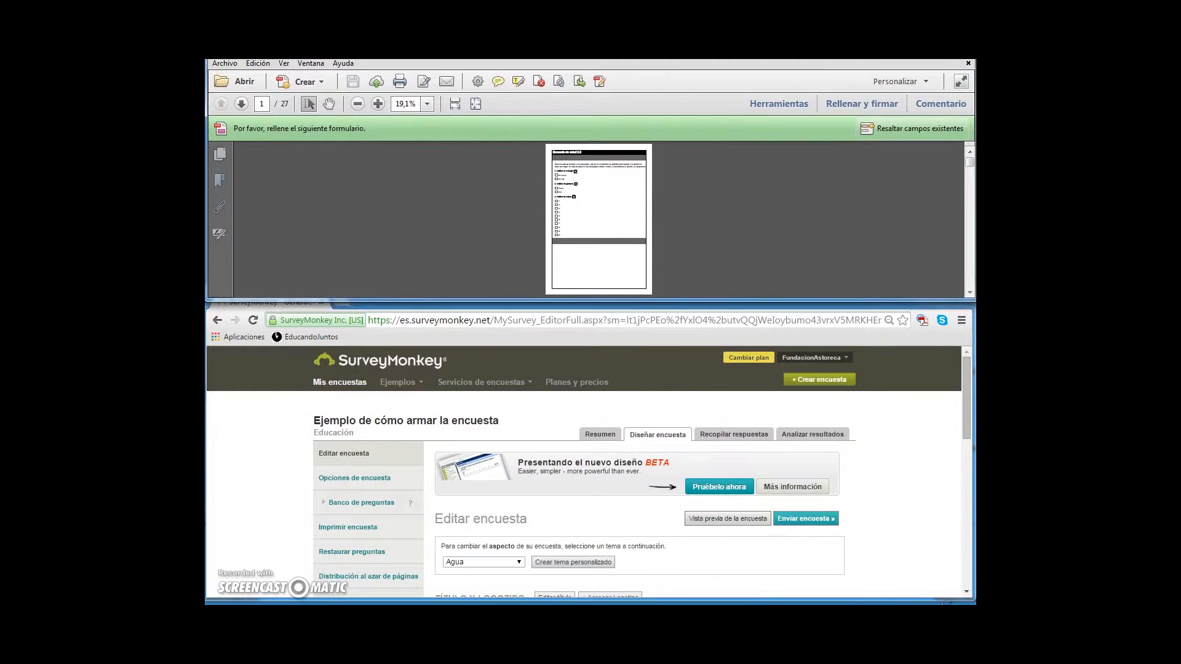
Set the PDF's zoom to 80% and check the note attached to question 1, "Indica el colegio"
{"action": "left_click", "coordinate": [411, 105]}
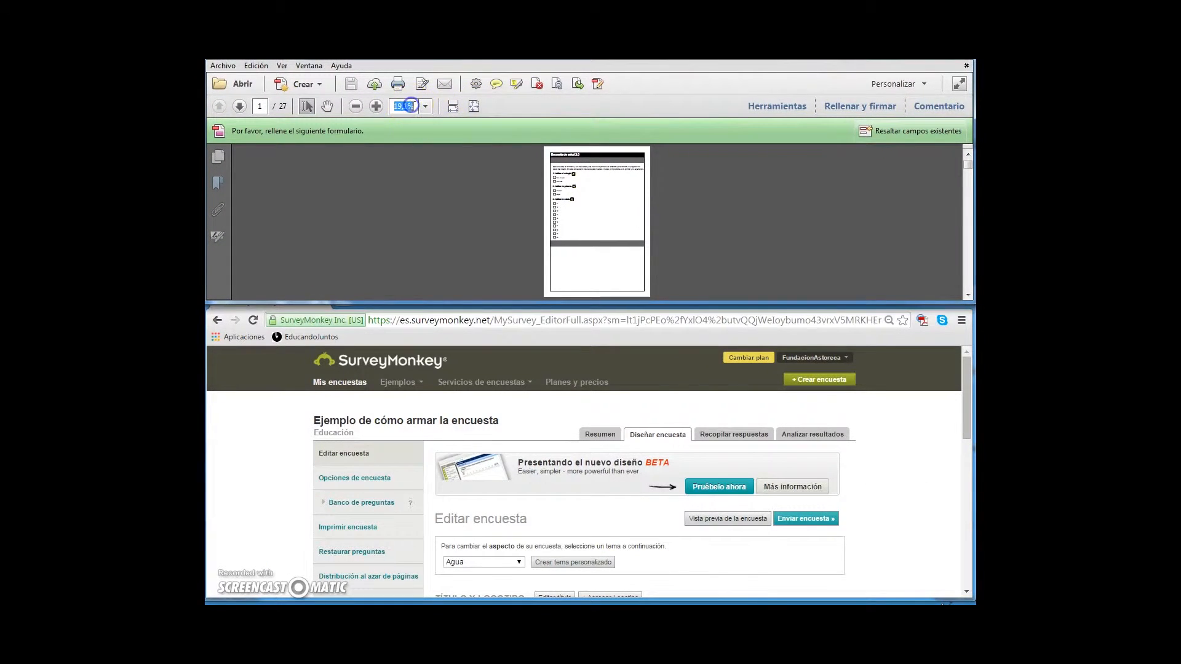
{"action": "type", "text": "80"}
{"action": "key", "text": "Return"}
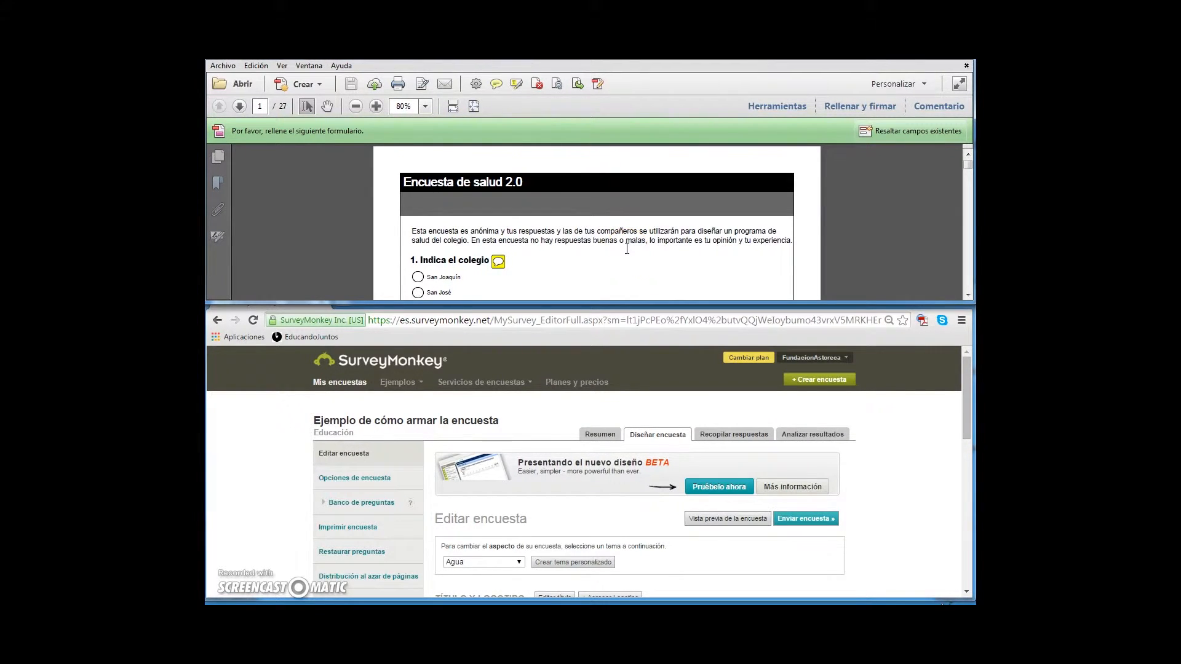
{"action": "scroll", "coordinate": [627, 248], "scroll_direction": "down", "scroll_amount": 1}
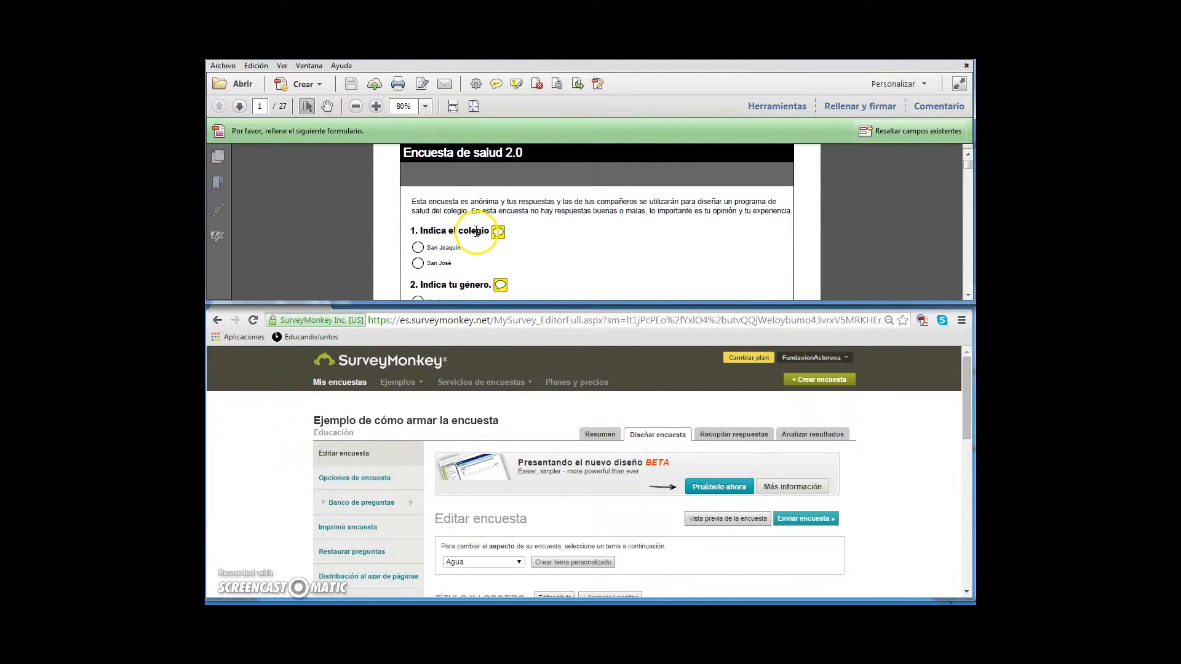
{"action": "mouse_move", "coordinate": [497, 234]}
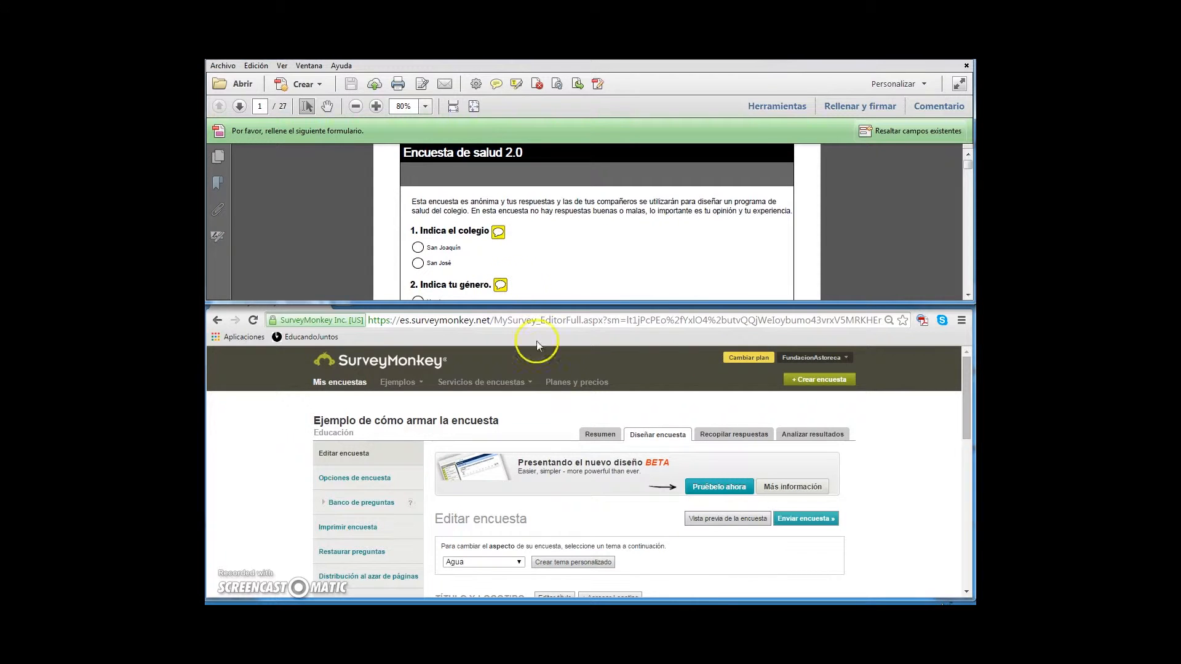
{"action": "scroll", "coordinate": [540, 471], "scroll_direction": "down", "scroll_amount": 1}
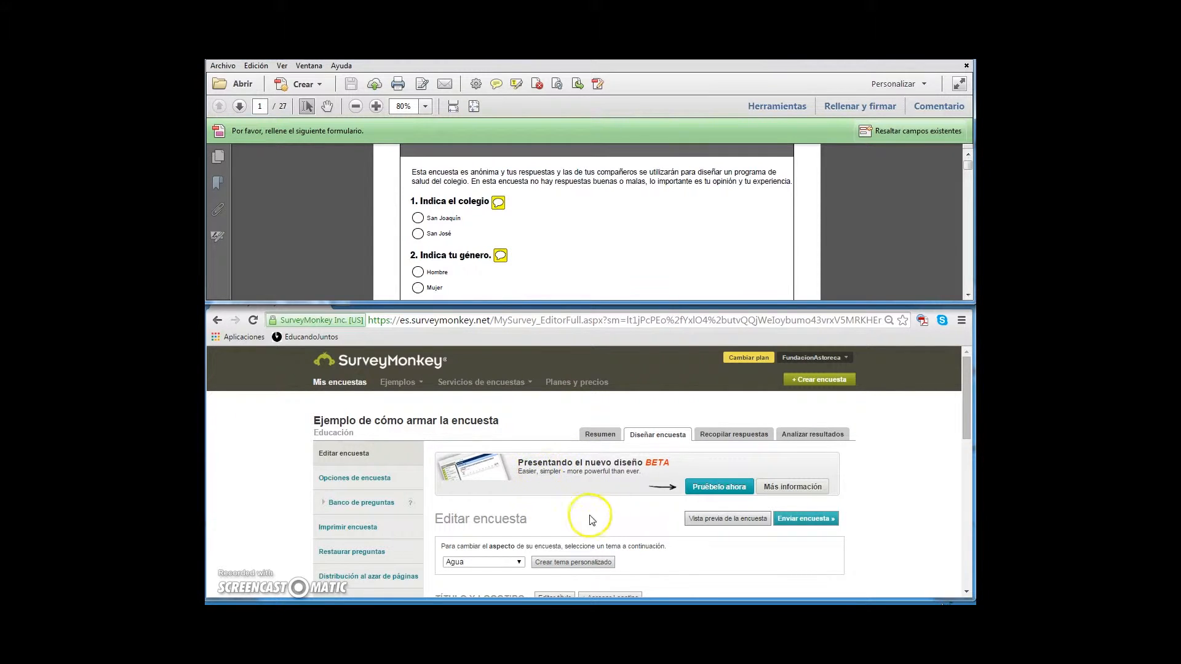
Add a new page to the survey "Ejemplo de cómo armar la encuesta"
{"action": "left_click", "coordinate": [654, 569]}
{"action": "scroll", "coordinate": [655, 568], "scroll_direction": "down", "scroll_amount": 1}
{"action": "scroll", "coordinate": [592, 547], "scroll_direction": "down", "scroll_amount": 3}
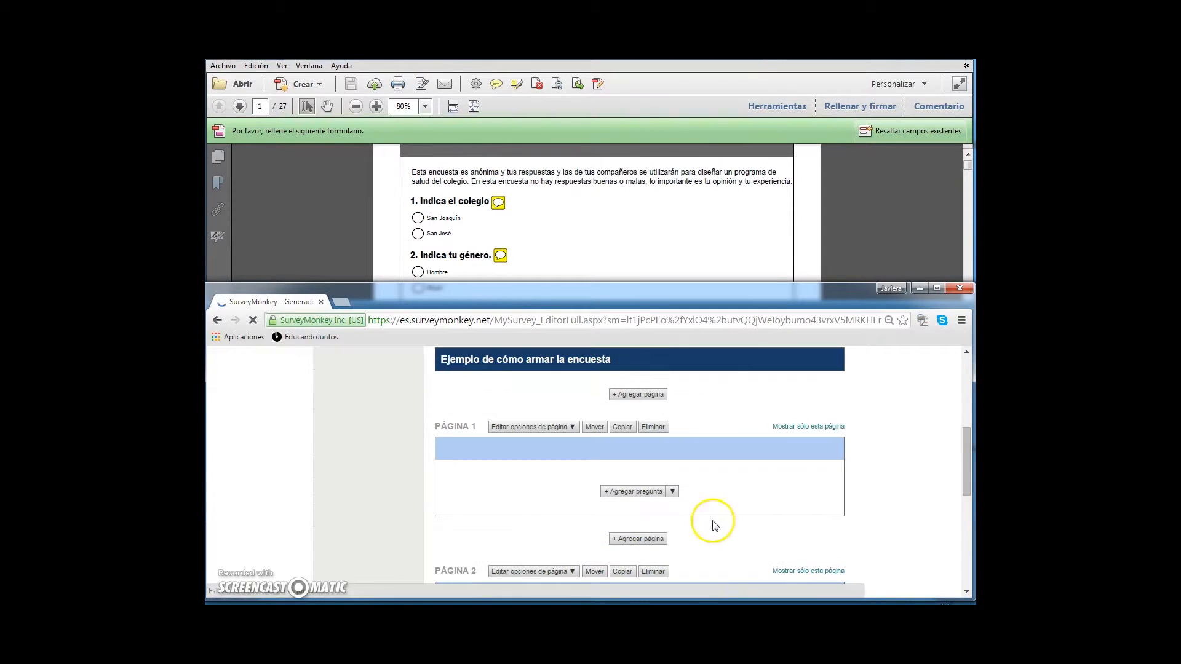
Start a new question on page 1 and fill its text with "Indica el colegio", copied from the PDF
{"action": "left_click", "coordinate": [640, 492]}
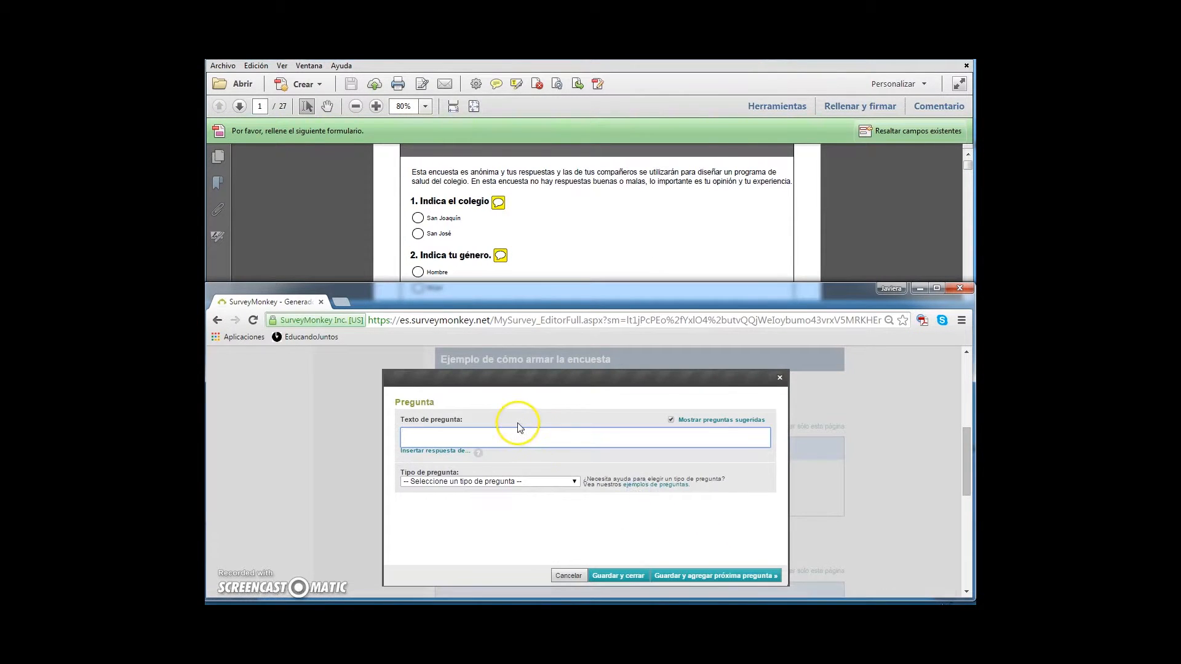
{"action": "left_click", "coordinate": [496, 202]}
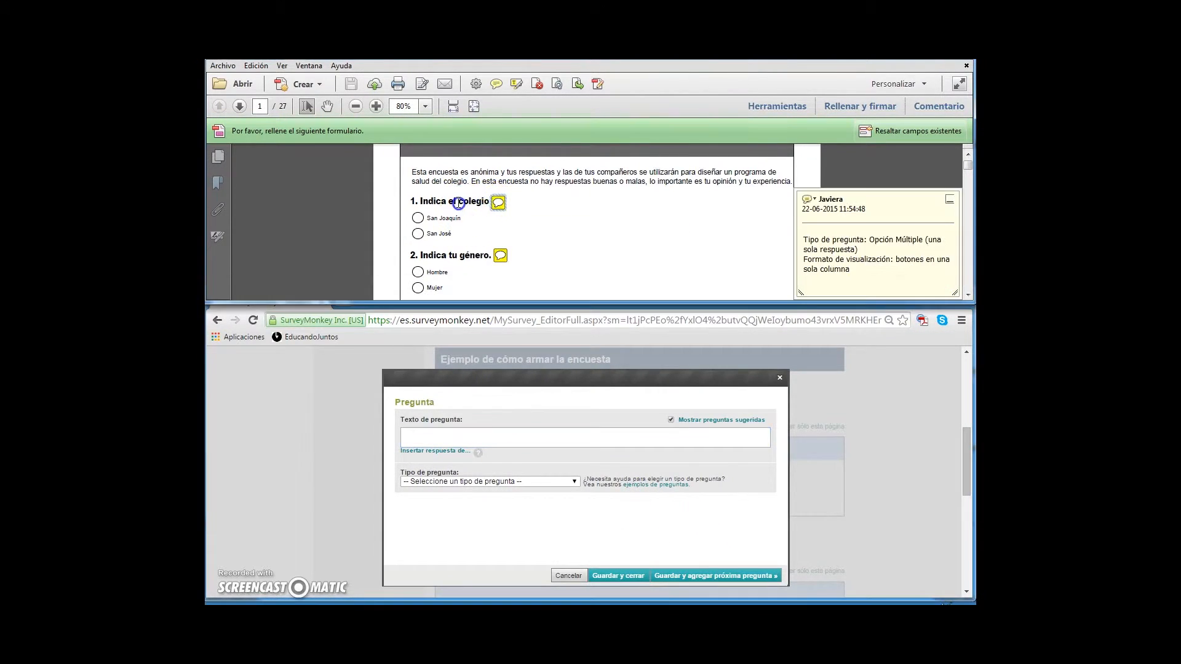
{"action": "left_click_drag", "start_coordinate": [421, 200], "coordinate": [489, 202]}
{"action": "key", "text": "super+c"}
{"action": "right_click", "coordinate": [487, 207]}
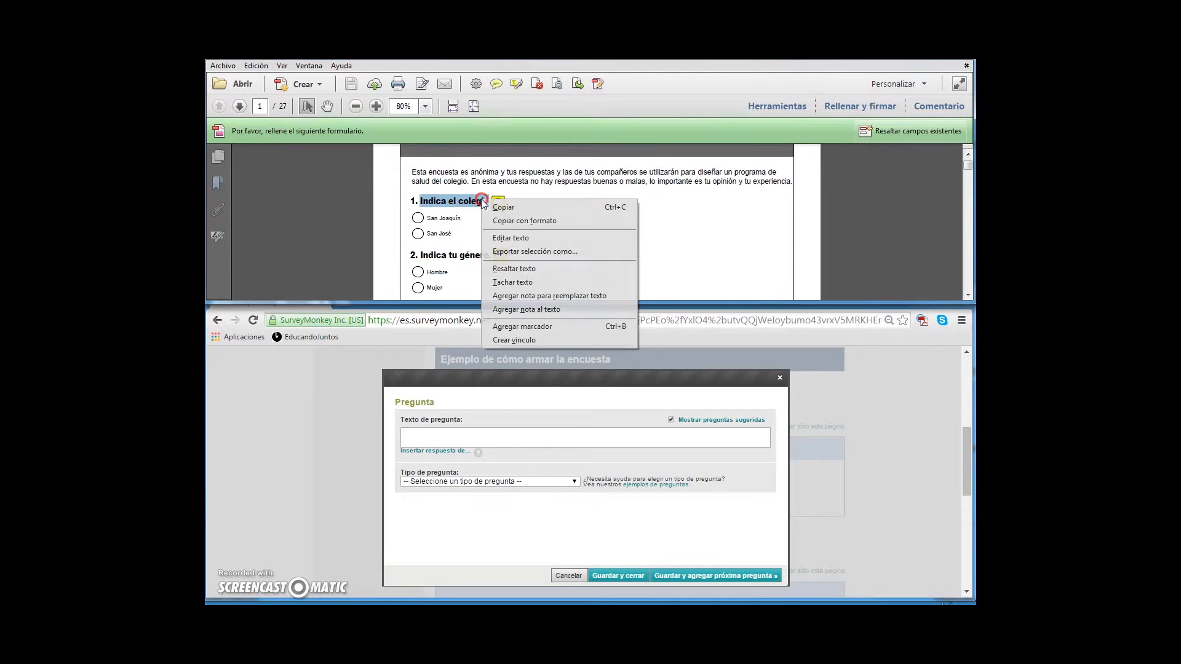
{"action": "left_click", "coordinate": [495, 207]}
{"action": "left_click", "coordinate": [453, 430]}
{"action": "right_click", "coordinate": [421, 434]}
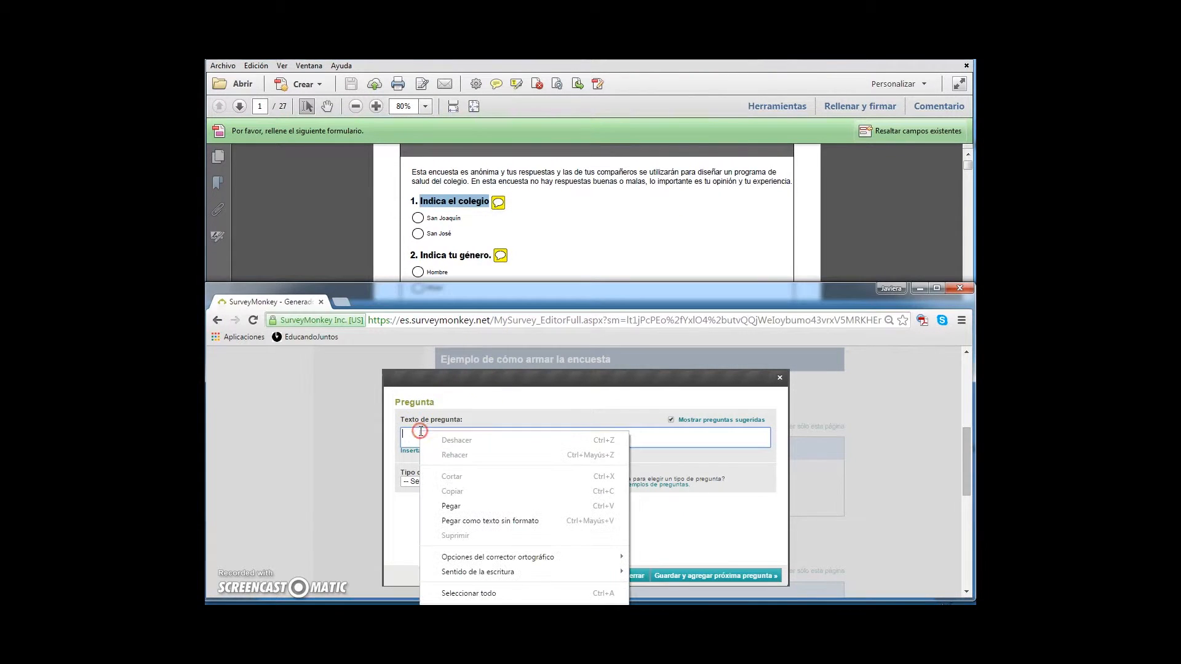
{"action": "left_click", "coordinate": [454, 504]}
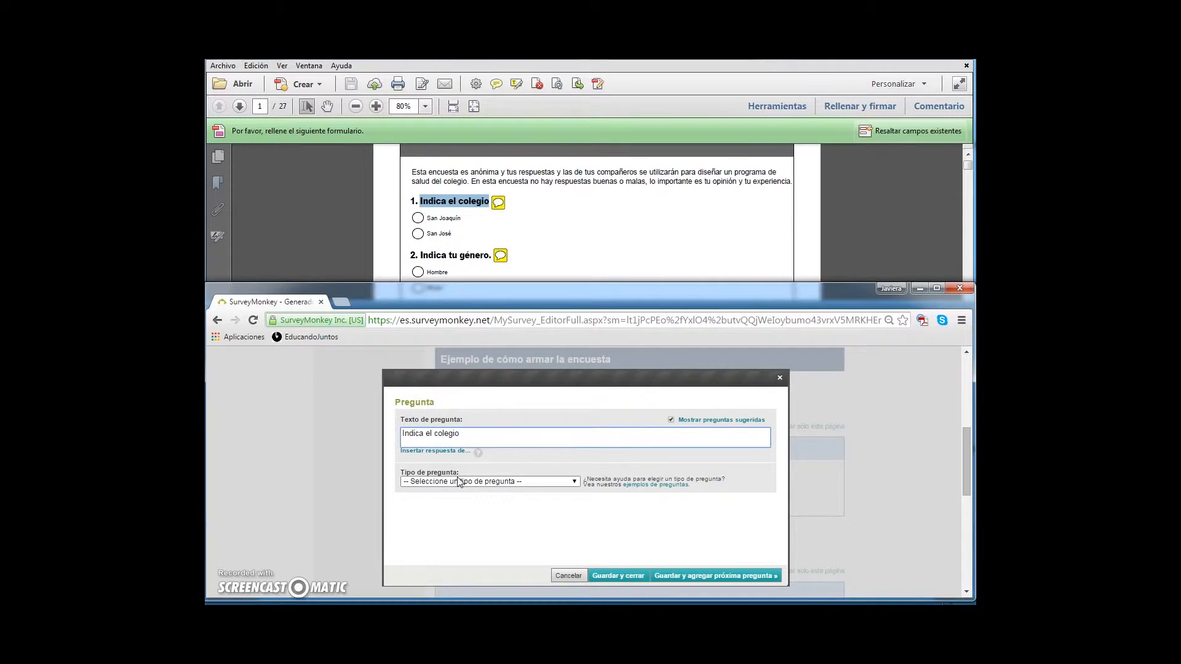
Make it "Opción múltiple (una sola respuesta)" with answers San Joaquín and San Juan, and save it to add the next question
{"action": "left_click", "coordinate": [457, 483]}
{"action": "left_click", "coordinate": [457, 482]}
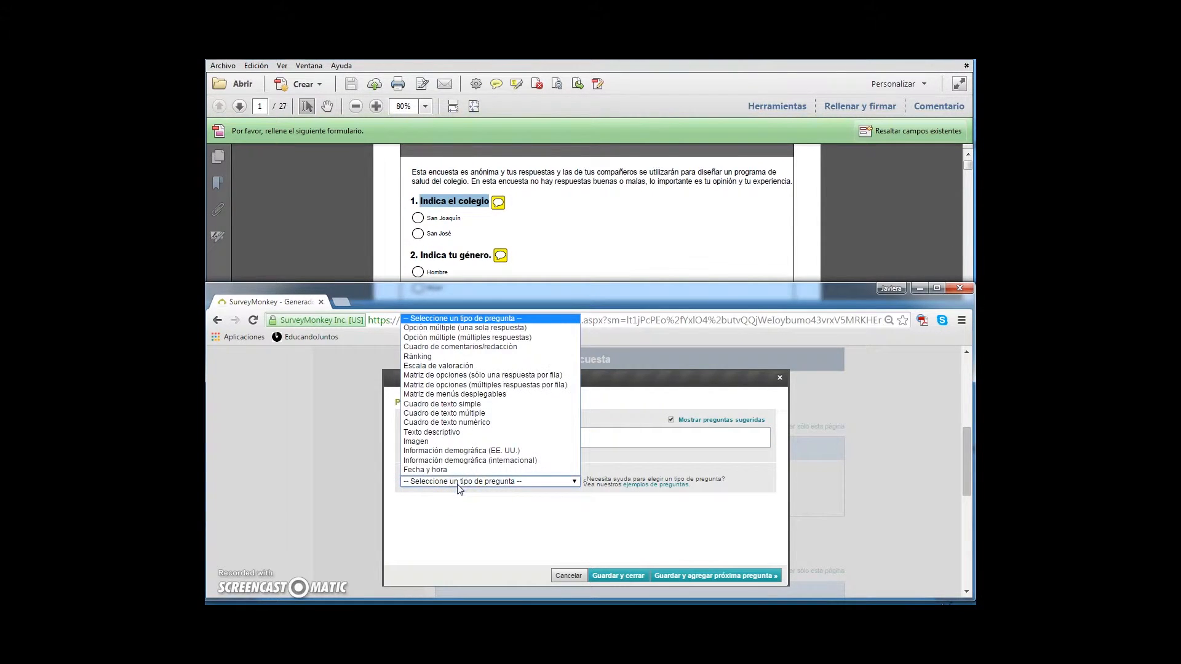
{"action": "left_click", "coordinate": [427, 327]}
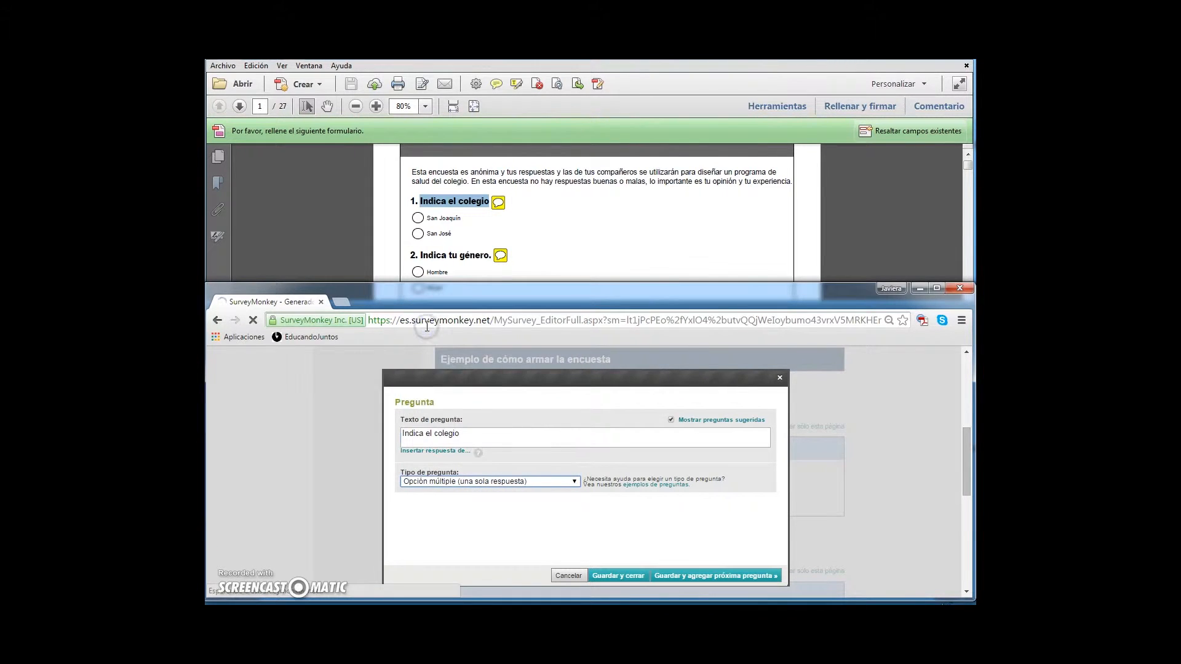
{"action": "left_click_drag", "start_coordinate": [781, 464], "coordinate": [781, 484]}
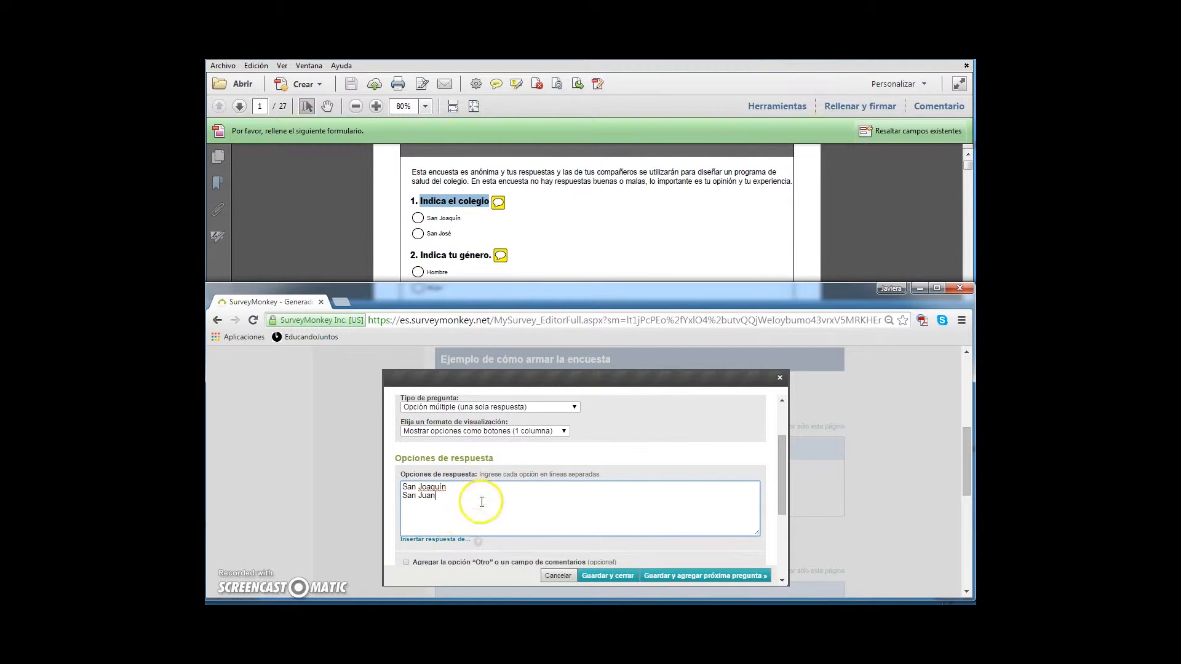
{"action": "scroll", "coordinate": [430, 526], "scroll_direction": "down", "scroll_amount": 1}
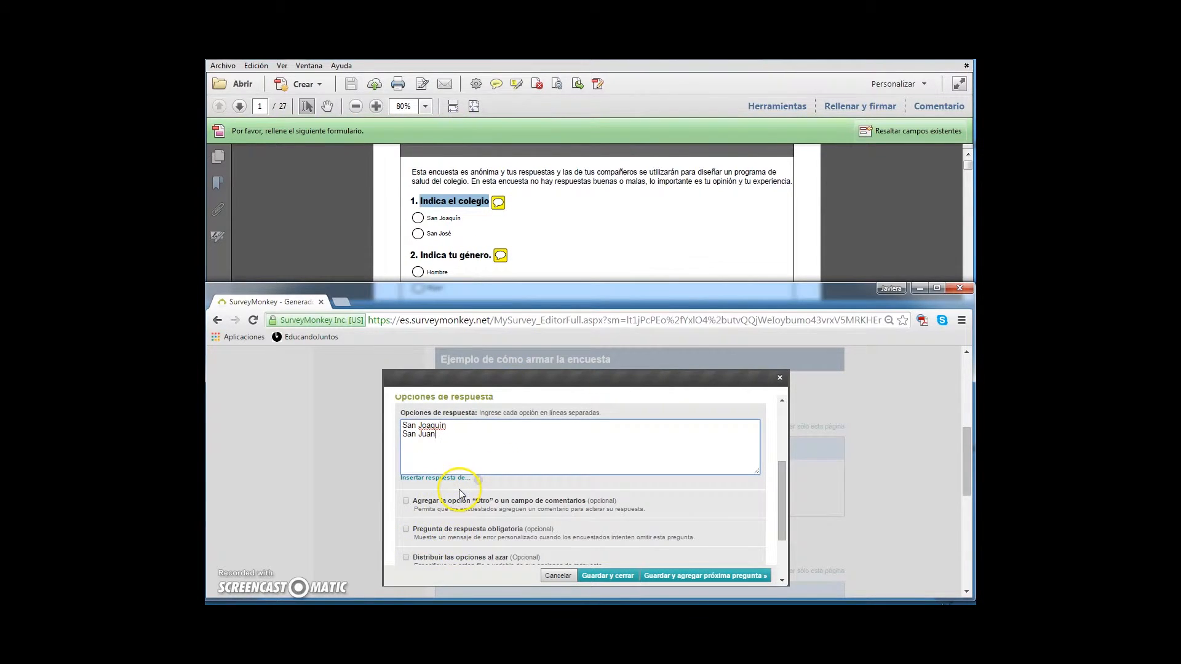
{"action": "left_click", "coordinate": [699, 577]}
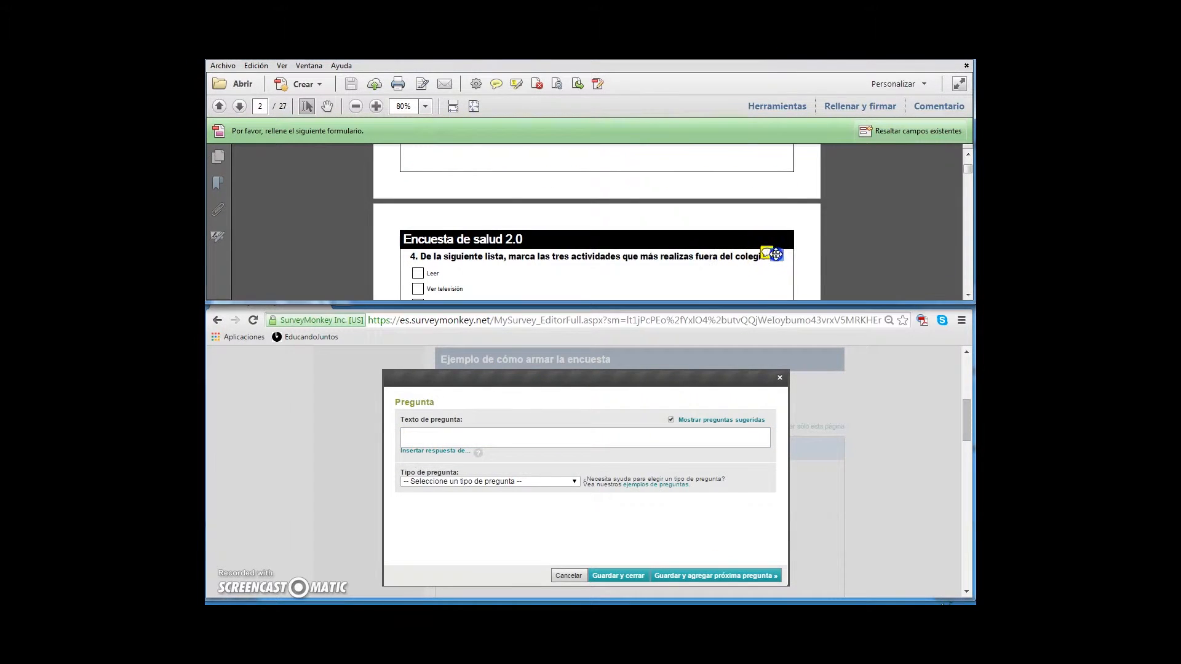
Read question 4's note in the PDF and copy "De la siguiente lista, marca las tres actividades que más realizas fuera del colegio" into the new question's text
{"action": "double_click", "coordinate": [776, 254]}
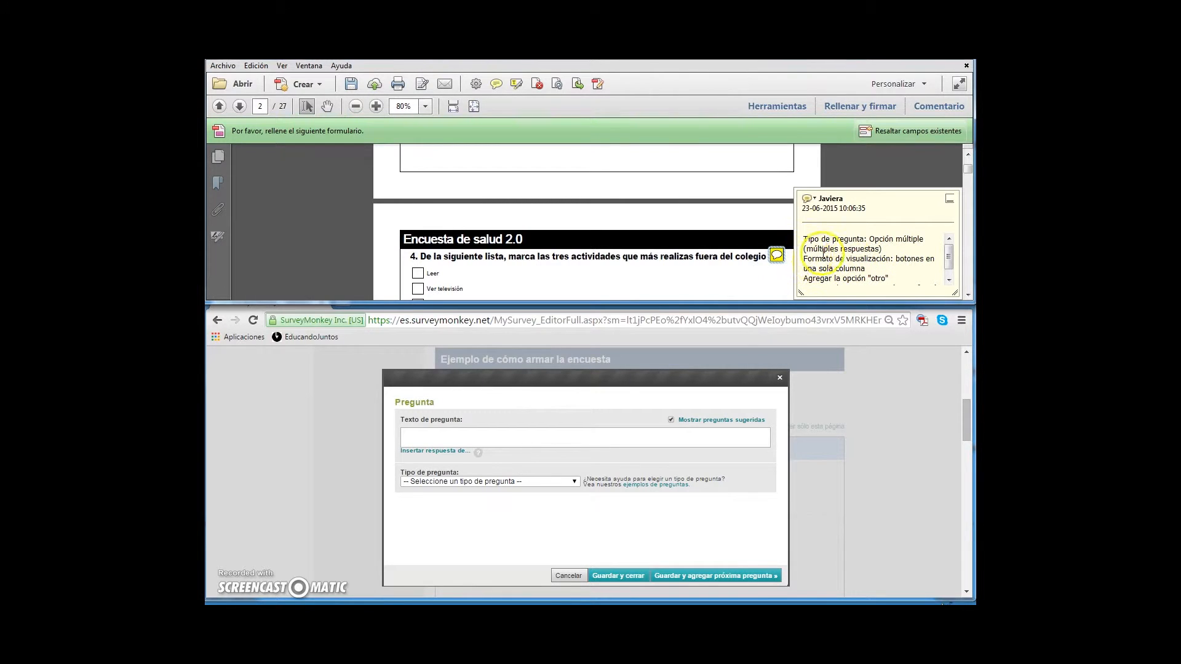
{"action": "left_click_drag", "start_coordinate": [948, 258], "coordinate": [949, 266]}
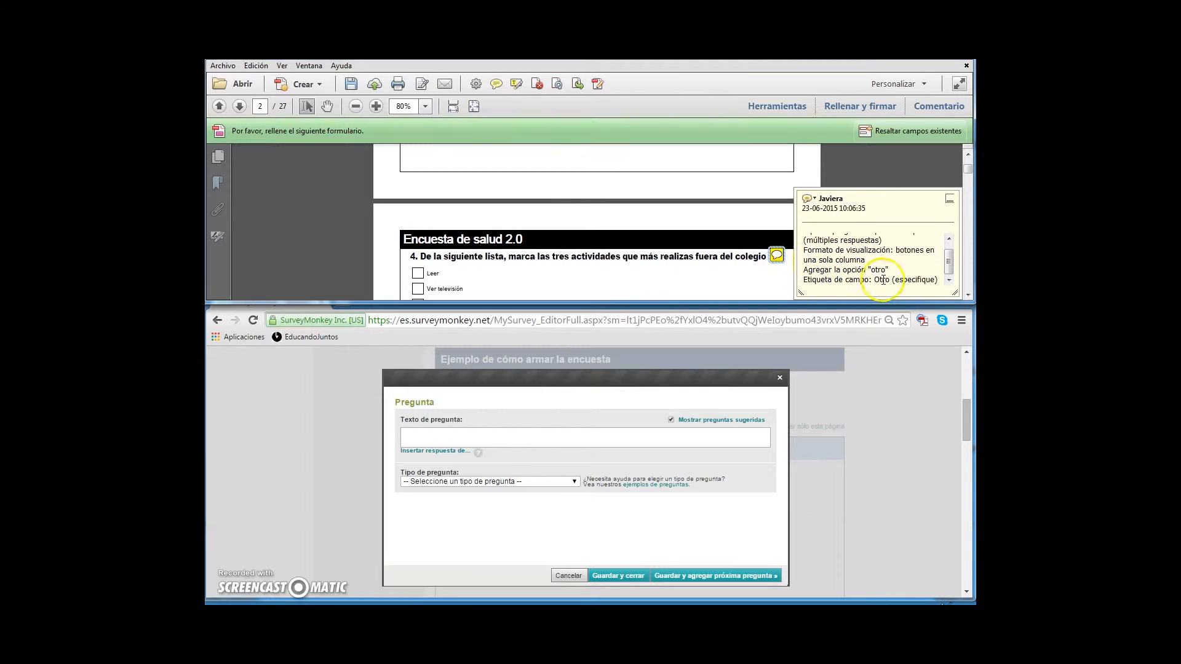
{"action": "left_click_drag", "start_coordinate": [418, 256], "coordinate": [769, 258]}
{"action": "key", "text": "super+c"}
{"action": "right_click", "coordinate": [767, 257]}
{"action": "left_click", "coordinate": [778, 263]}
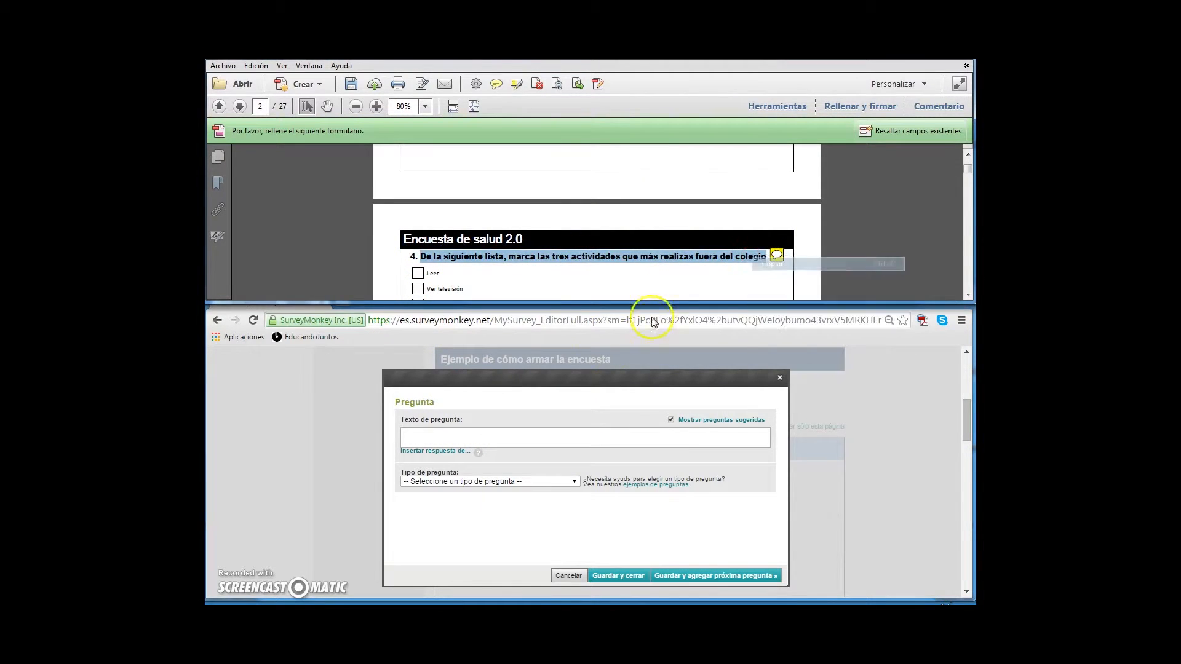
{"action": "right_click", "coordinate": [433, 439]}
{"action": "left_click", "coordinate": [462, 514]}
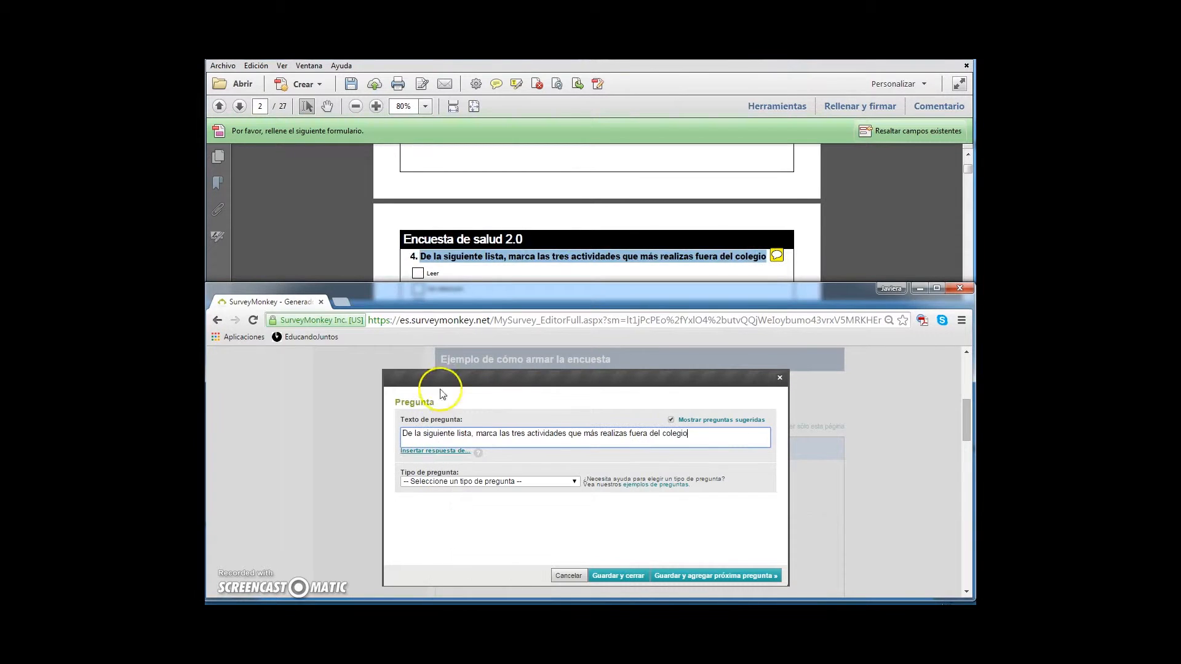
{"action": "left_click", "coordinate": [452, 259]}
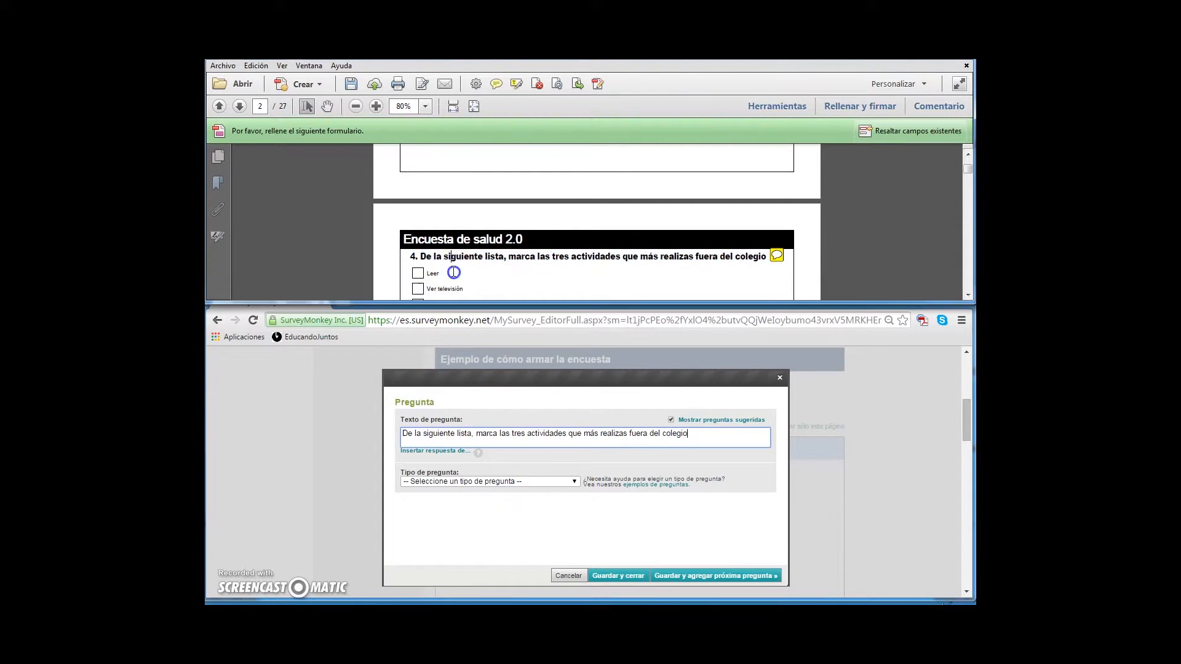
Set the type to "Opción múltiple (múltiples respuestas)" and paste the PDF's activities from Leer to Hacer tareas del hogar as answer options
{"action": "left_click", "coordinate": [465, 480]}
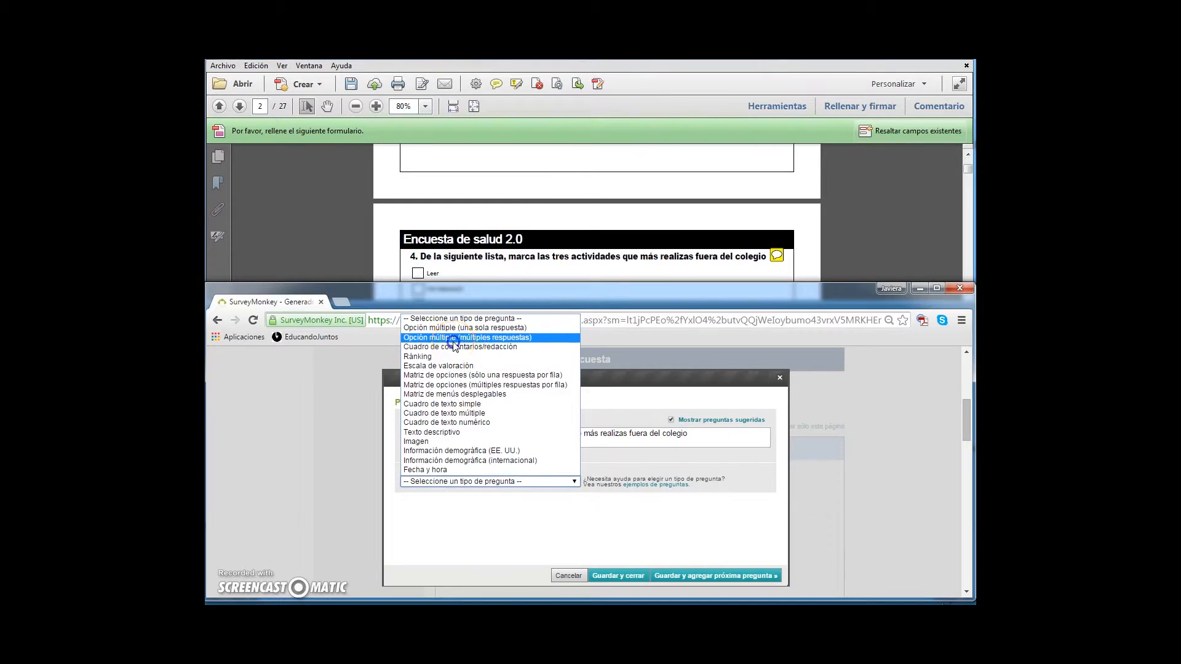
{"action": "left_click", "coordinate": [454, 338]}
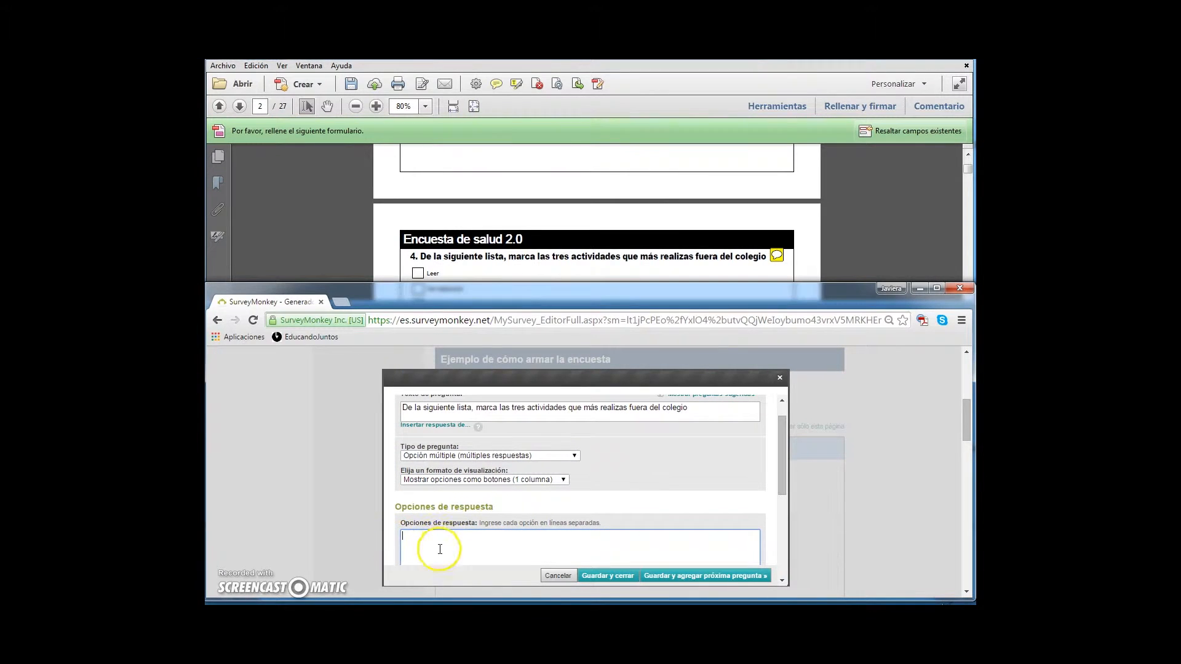
{"action": "left_click", "coordinate": [447, 239]}
{"action": "scroll", "coordinate": [436, 265], "scroll_direction": "down", "scroll_amount": 1}
{"action": "left_click_drag", "start_coordinate": [420, 241], "coordinate": [484, 284]}
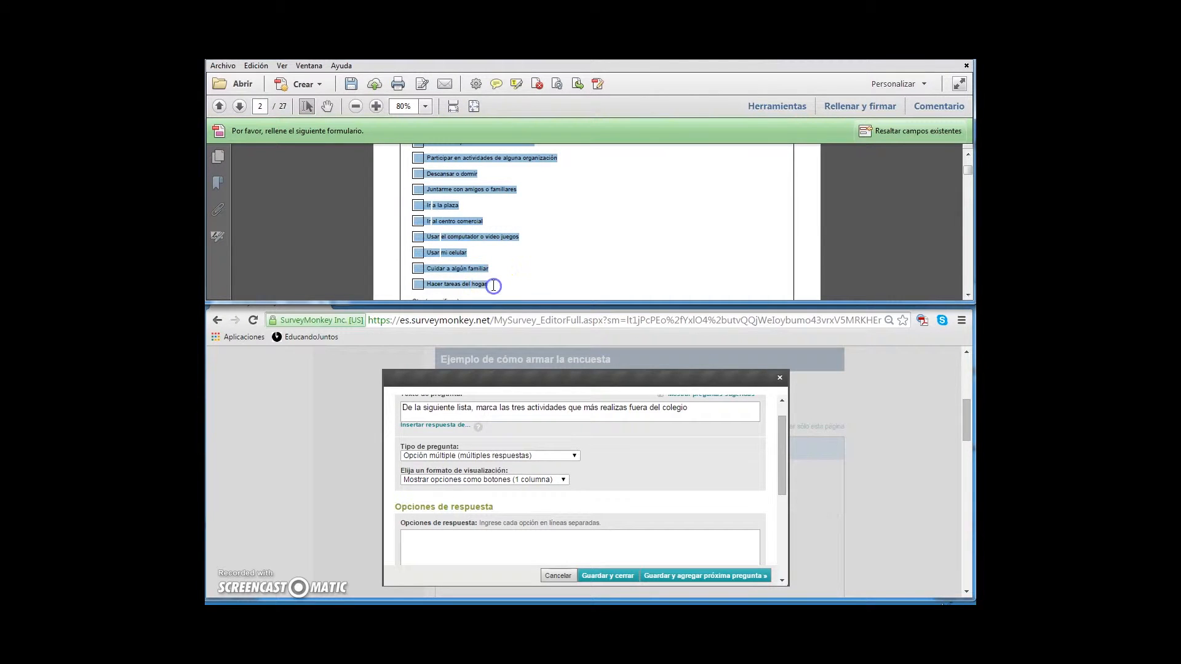
{"action": "right_click", "coordinate": [486, 284]}
{"action": "left_click", "coordinate": [499, 290]}
{"action": "left_click", "coordinate": [438, 544]}
{"action": "right_click", "coordinate": [437, 544]}
{"action": "left_click", "coordinate": [469, 426]}
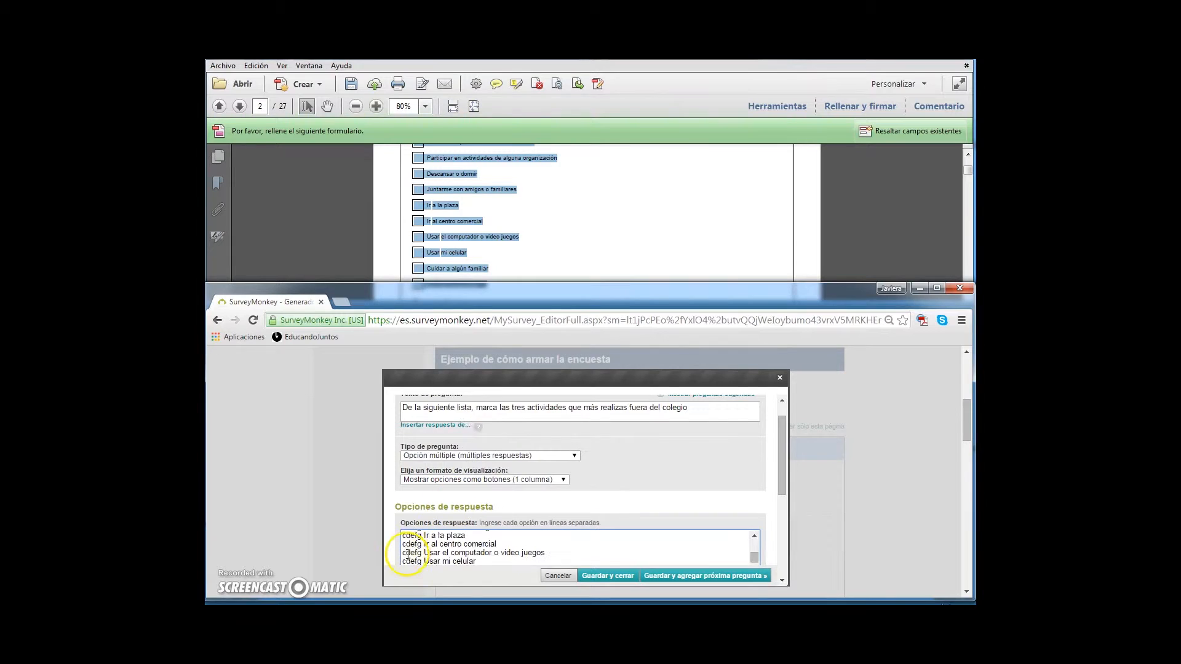
Remove the stray "cdefg" prefix from the lines of the pasted answer options
{"action": "scroll", "coordinate": [424, 521], "scroll_direction": "down", "scroll_amount": 1}
{"action": "left_click_drag", "start_coordinate": [425, 520], "coordinate": [401, 503]}
{"action": "key", "text": "BackSpace"}
{"action": "key", "text": "BackSpace"}
{"action": "key", "text": "BackSpace"}
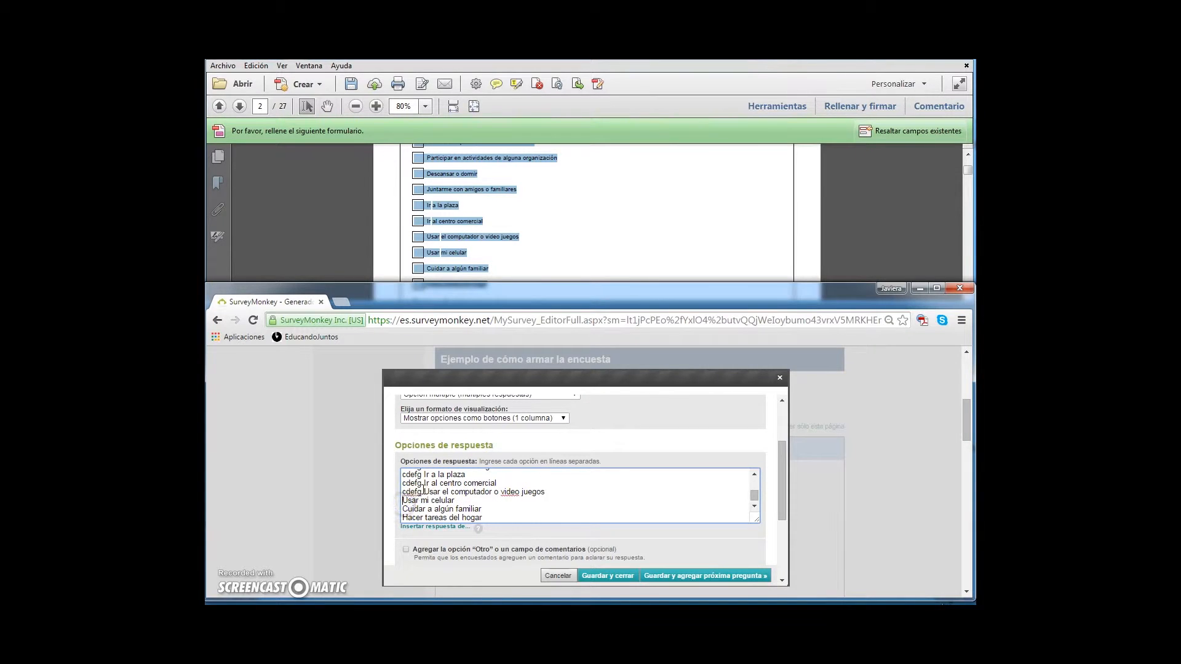
{"action": "key", "text": "BackSpace"}
{"action": "key", "text": "BackSpace"}
{"action": "left_click_drag", "start_coordinate": [424, 475], "coordinate": [401, 474]}
{"action": "key", "text": "BackSpace"}
{"action": "scroll", "coordinate": [467, 492], "scroll_direction": "up", "scroll_amount": 1}
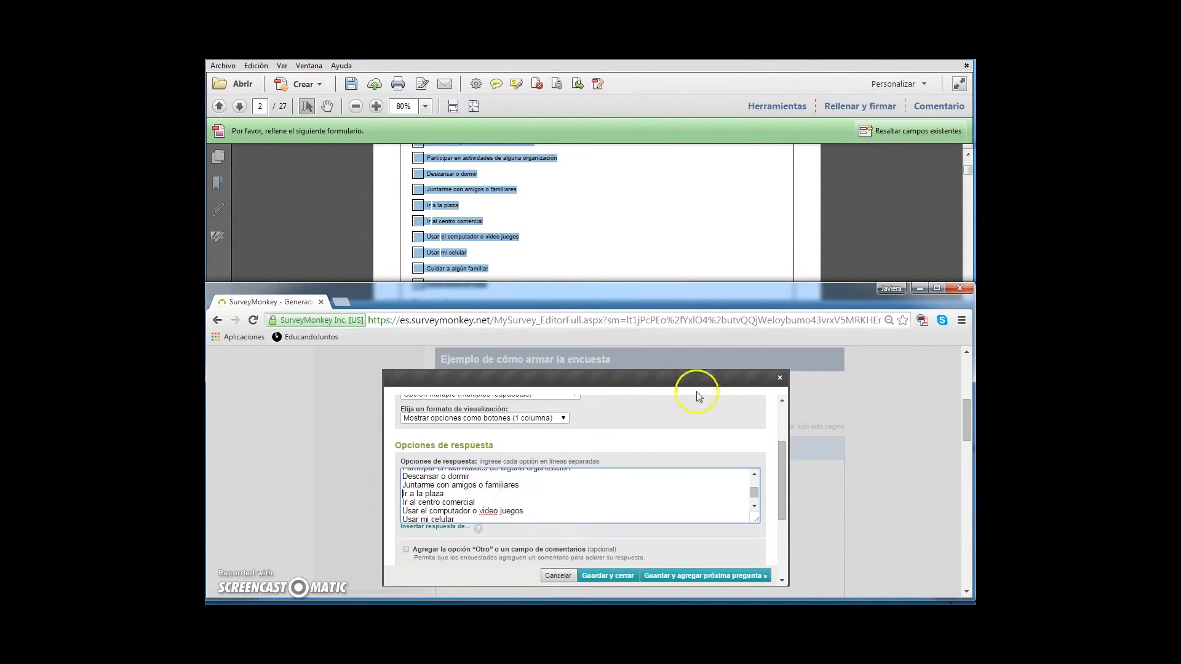
Add the "Otro" option with the field label "Otro (especifique)", as noted in the PDF, and save the question to add another
{"action": "left_click", "coordinate": [581, 253]}
{"action": "scroll", "coordinate": [737, 240], "scroll_direction": "up", "scroll_amount": 4}
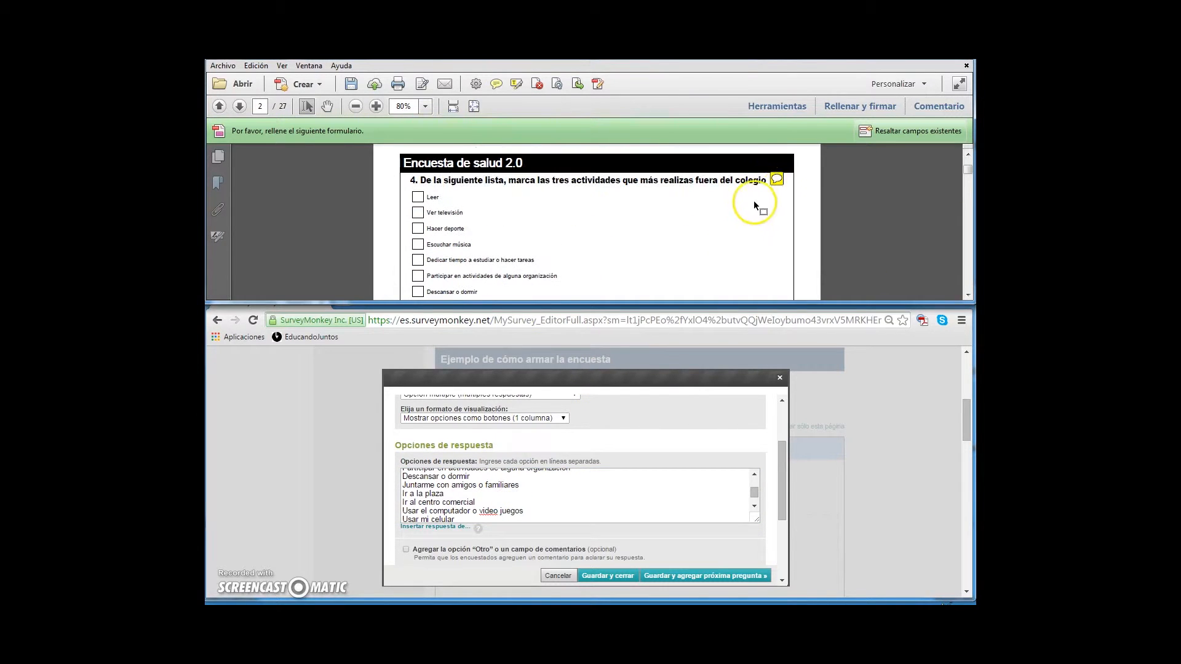
{"action": "mouse_move", "coordinate": [773, 182]}
{"action": "left_click", "coordinate": [405, 550]}
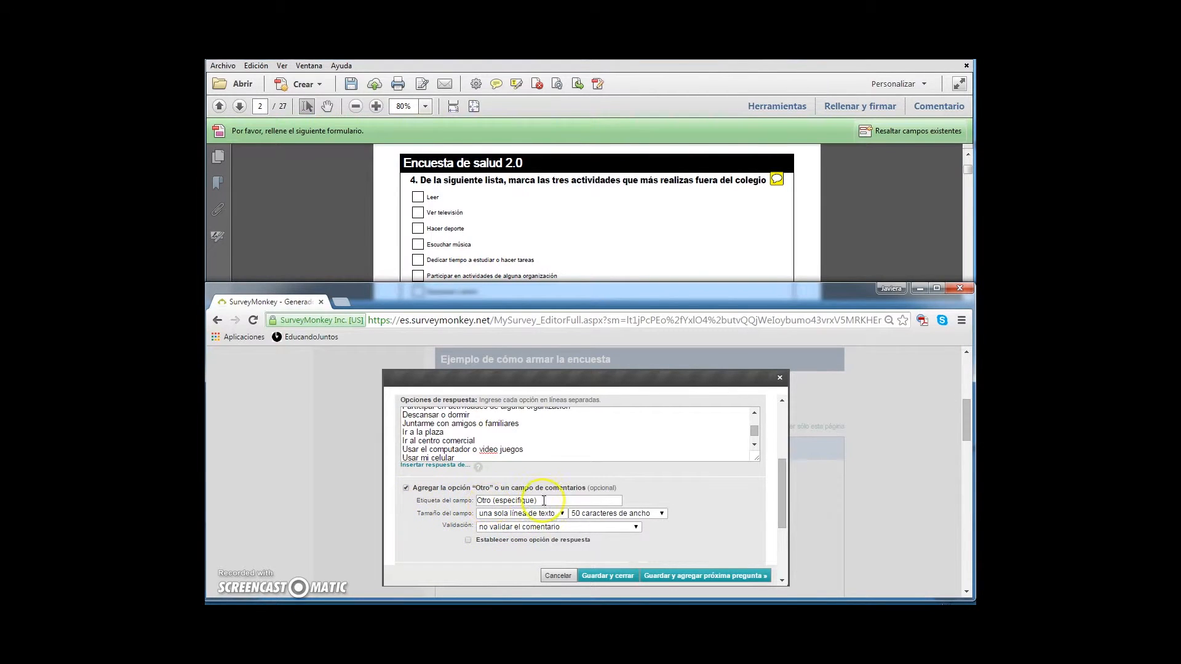
{"action": "left_click", "coordinate": [674, 581]}
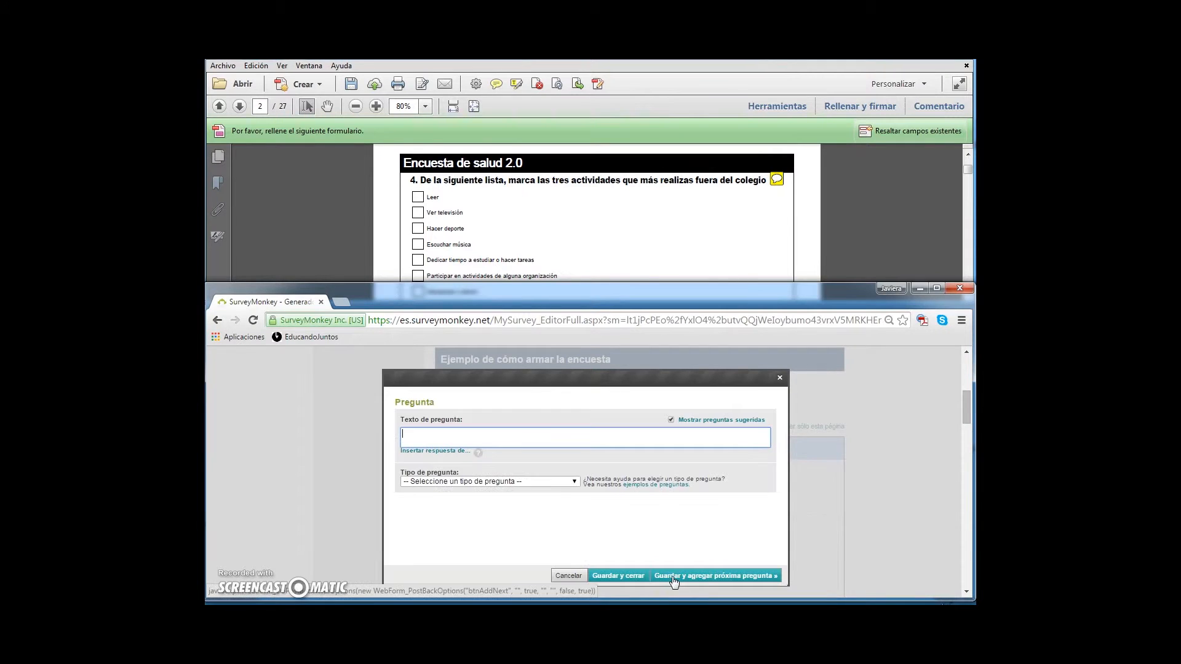
Read question 5's note in the PDF for its response logic and question type
{"action": "left_click", "coordinate": [595, 238]}
{"action": "scroll", "coordinate": [595, 237], "scroll_direction": "down", "scroll_amount": 5}
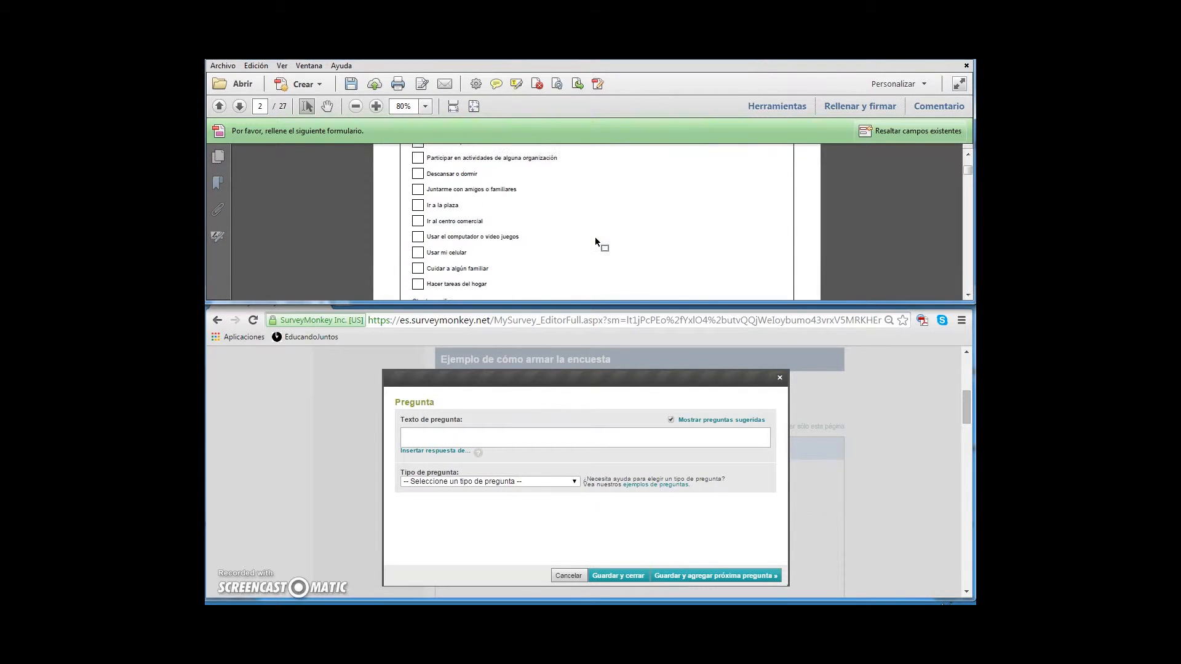
{"action": "scroll", "coordinate": [595, 238], "scroll_direction": "down", "scroll_amount": 1}
{"action": "double_click", "coordinate": [687, 216]}
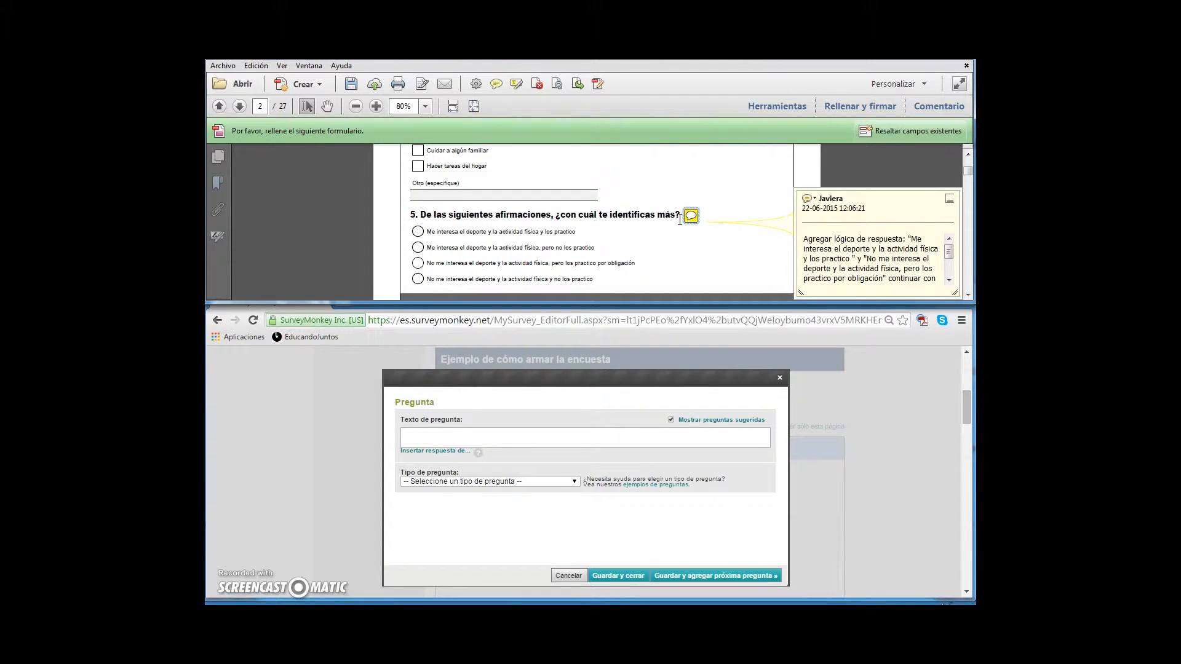
{"action": "left_click", "coordinate": [949, 257]}
{"action": "left_click", "coordinate": [949, 255]}
{"action": "mouse_move", "coordinate": [949, 256]}
{"action": "left_mouse_down"}
{"action": "mouse_move", "coordinate": [949, 272]}
{"action": "mouse_move", "coordinate": [953, 247]}
{"action": "left_mouse_up"}
{"action": "left_click", "coordinate": [948, 280]}
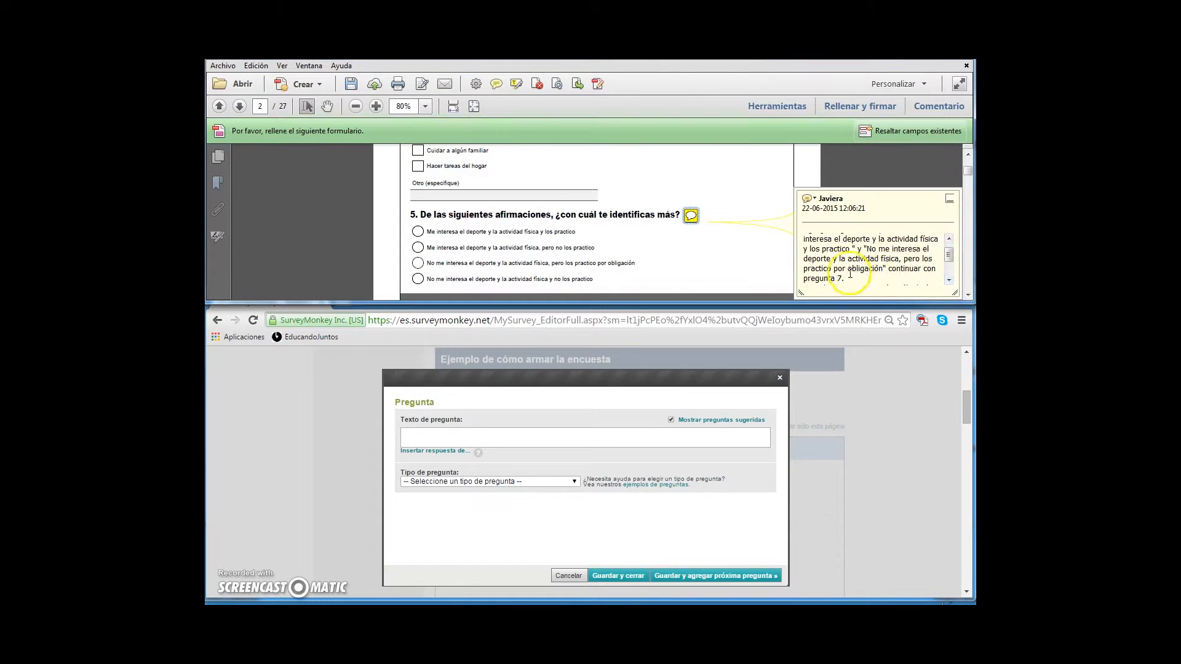
{"action": "left_click_drag", "start_coordinate": [950, 258], "coordinate": [951, 263]}
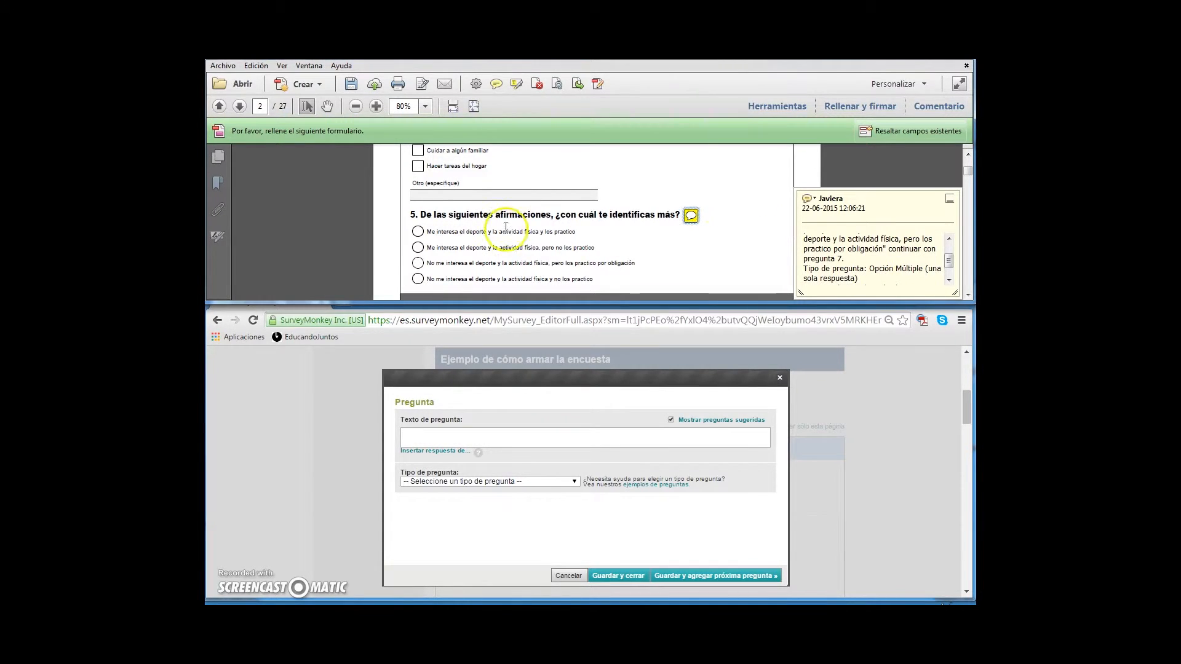
Copy question 5's text "De las siguientes afirmaciones, ¿con cuál te identificas más?" from the PDF into the new question's text
{"action": "left_click_drag", "start_coordinate": [421, 215], "coordinate": [672, 216]}
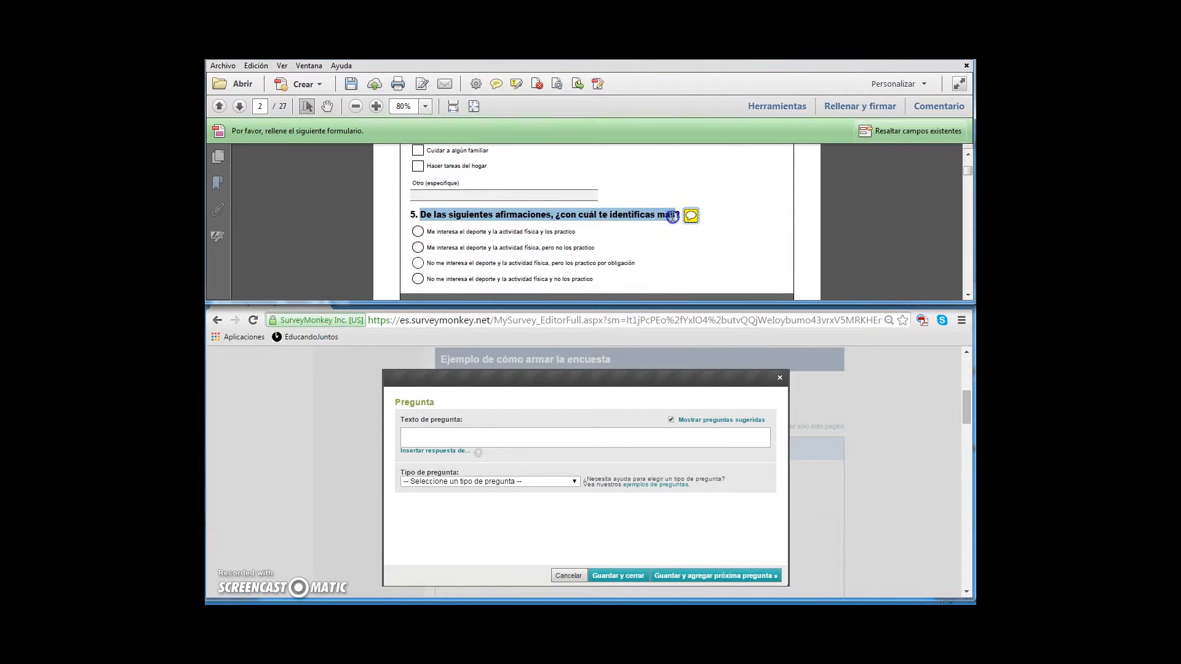
{"action": "right_click", "coordinate": [678, 215]}
{"action": "left_click", "coordinate": [685, 222]}
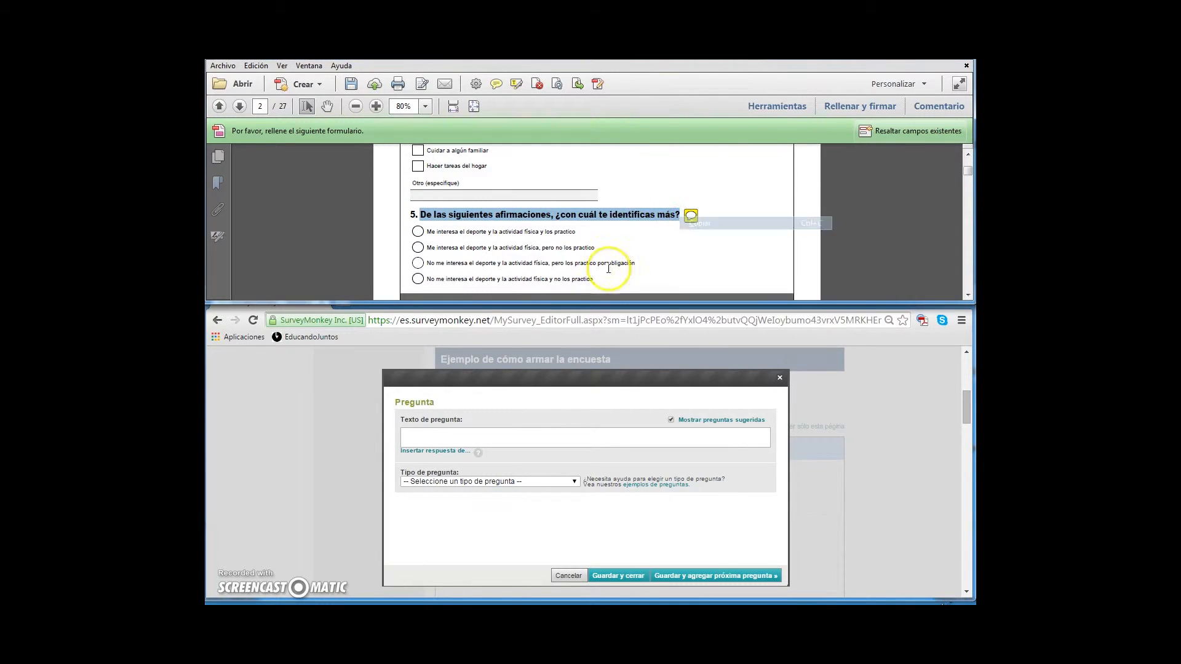
{"action": "left_click", "coordinate": [429, 440]}
{"action": "key", "text": "ctrl+v"}
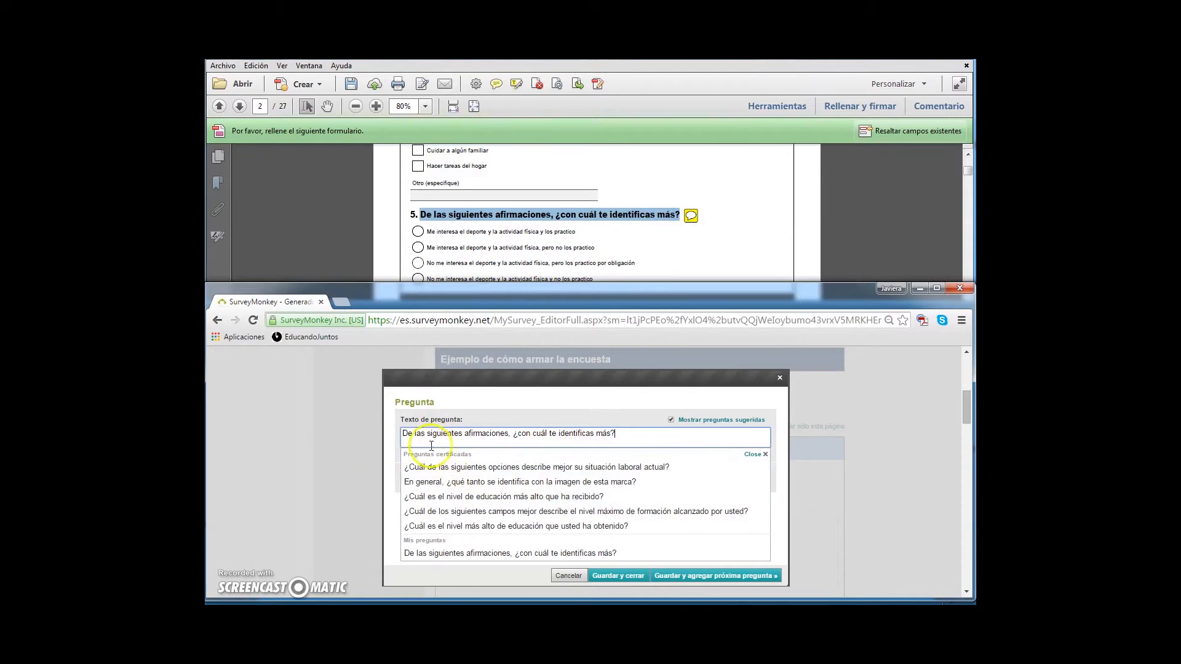
{"action": "left_click", "coordinate": [399, 420]}
Set the type to "Opción múltiple (una sola respuesta)" and paste the PDF's four statements about sport and physical activity as answer options
{"action": "left_click", "coordinate": [465, 481]}
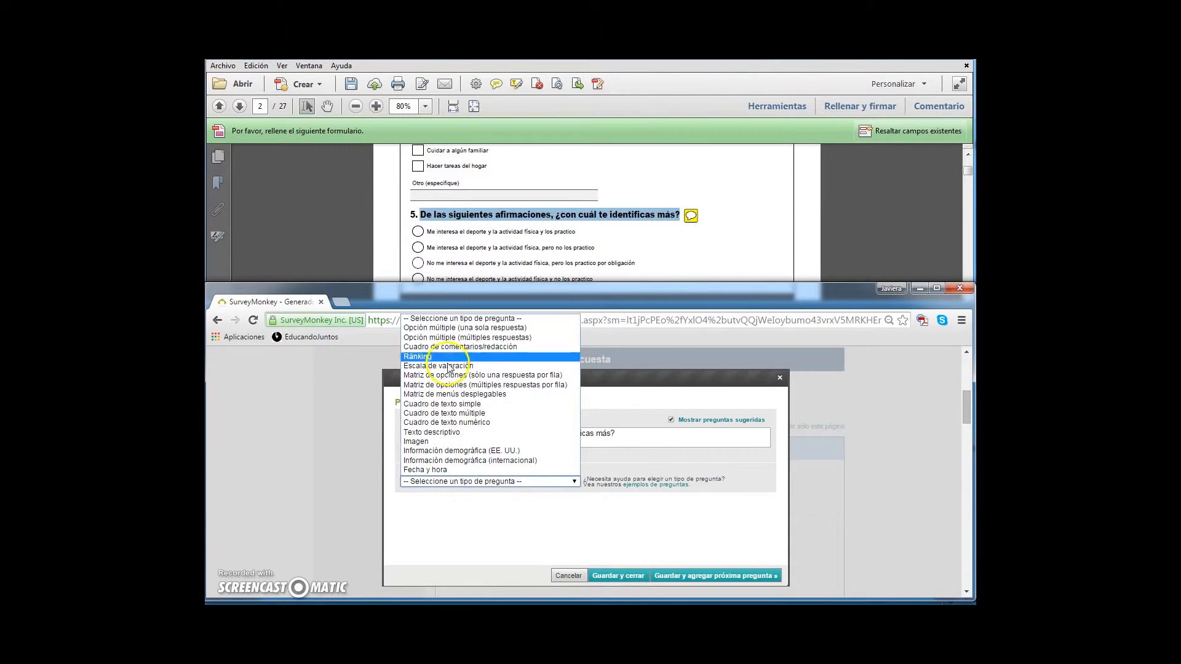
{"action": "left_click", "coordinate": [466, 328]}
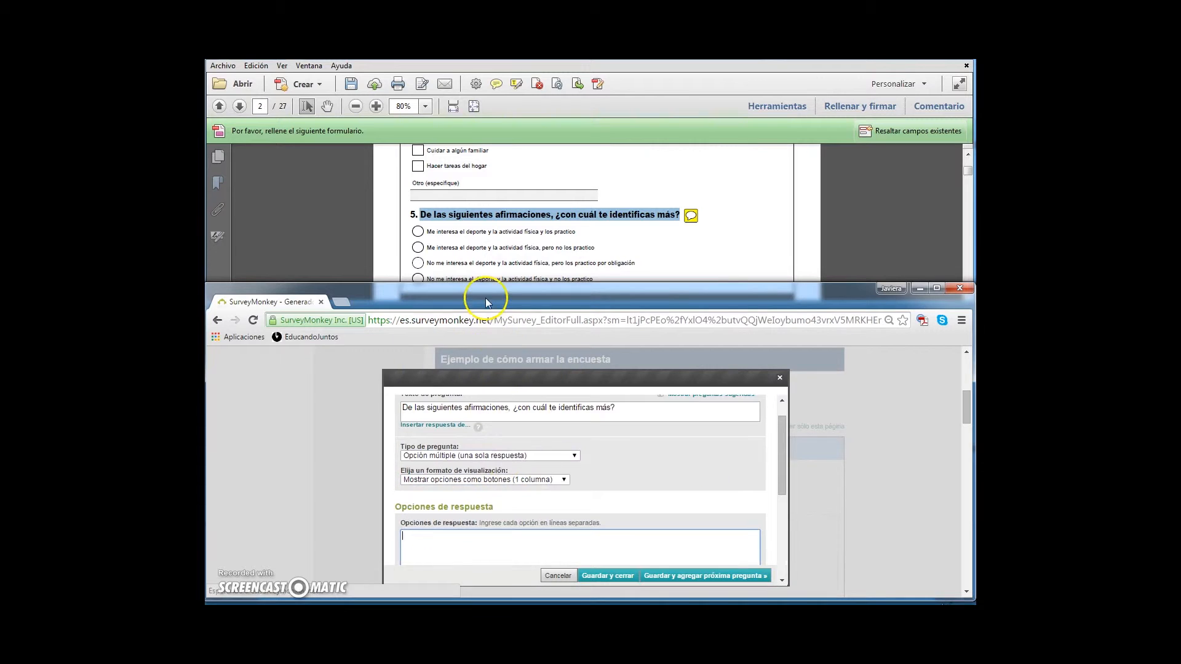
{"action": "left_click_drag", "start_coordinate": [563, 264], "coordinate": [589, 280]}
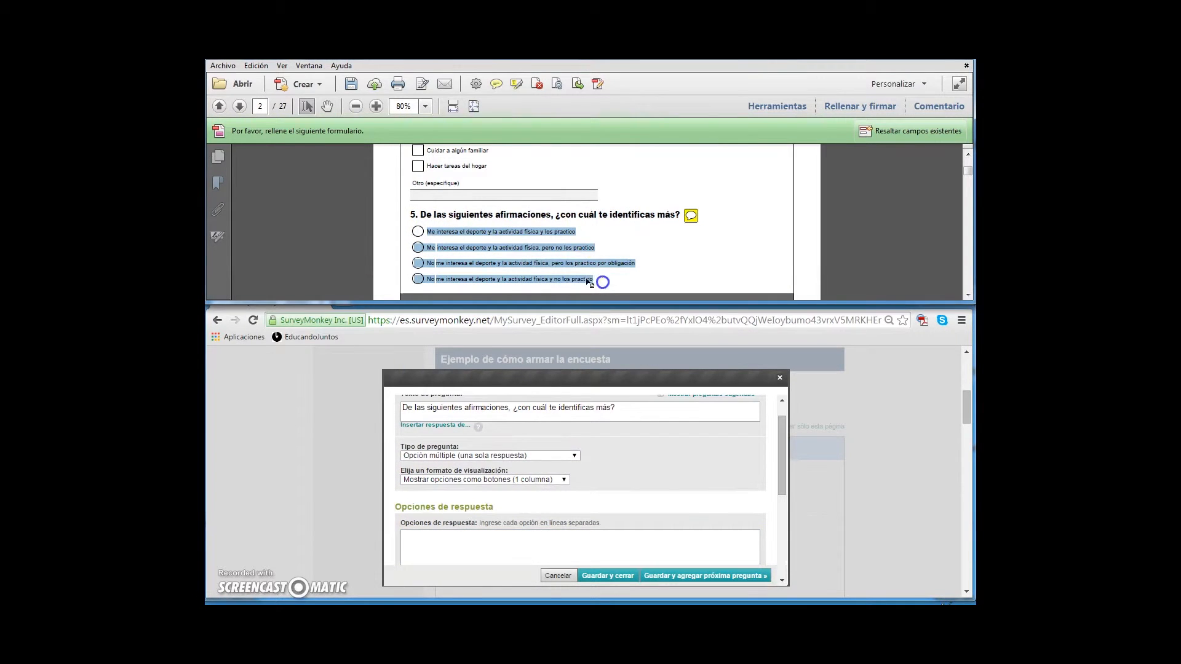
{"action": "right_click", "coordinate": [577, 266]}
{"action": "left_click", "coordinate": [593, 273]}
{"action": "right_click", "coordinate": [449, 534]}
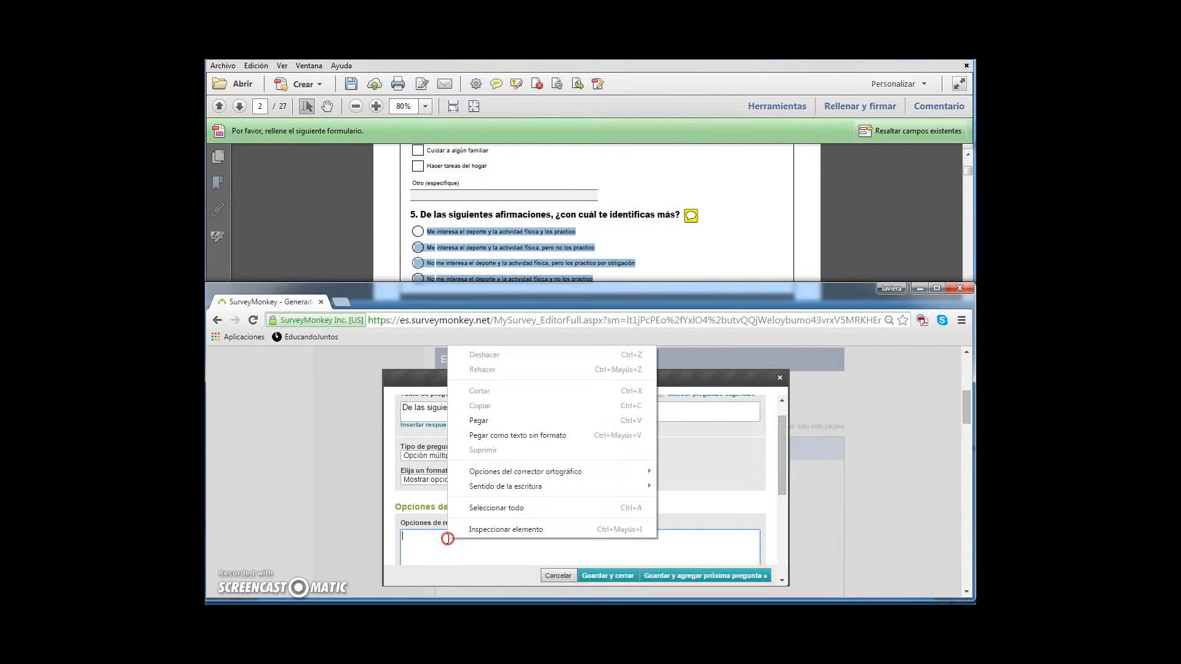
{"action": "left_click", "coordinate": [496, 433]}
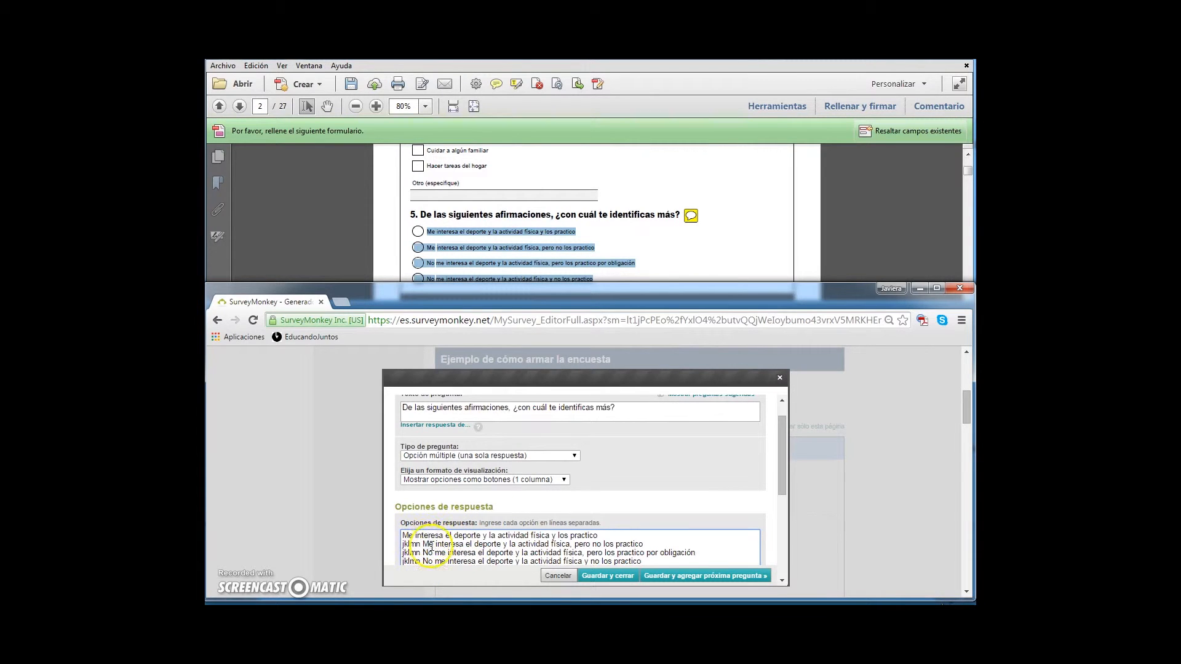
Remove the stray "jklmn" prefix from the pasted answer options and save the question to add another
{"action": "key", "text": "Delete"}
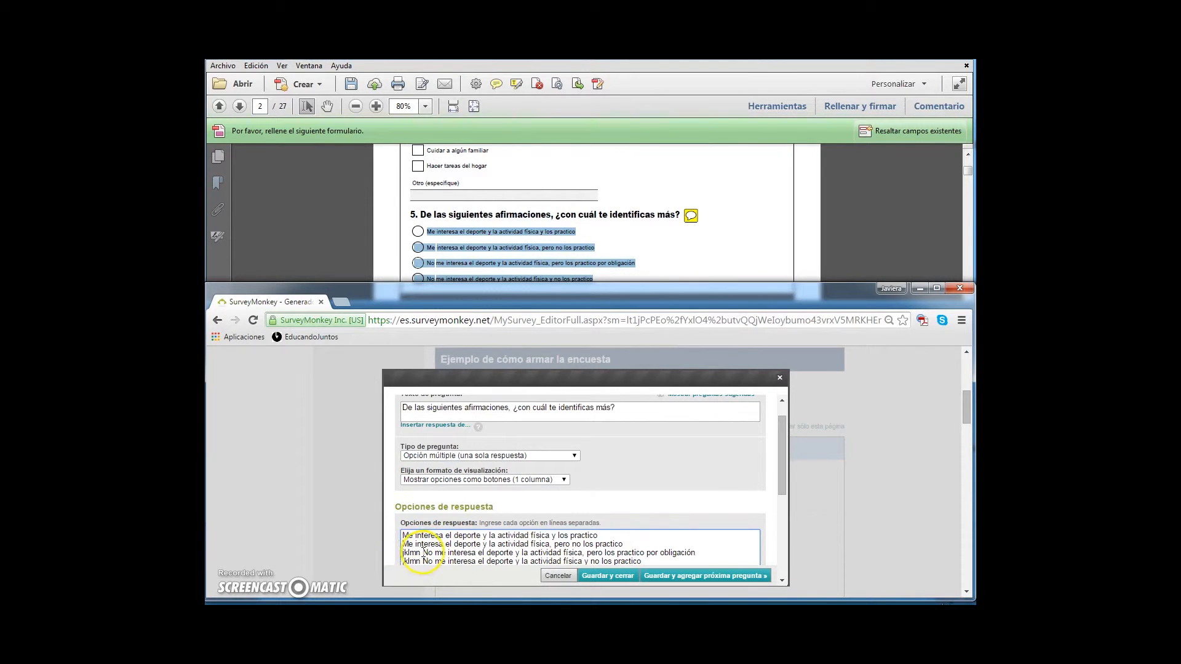
{"action": "key", "text": "Delete"}
{"action": "key", "text": "Delete"}
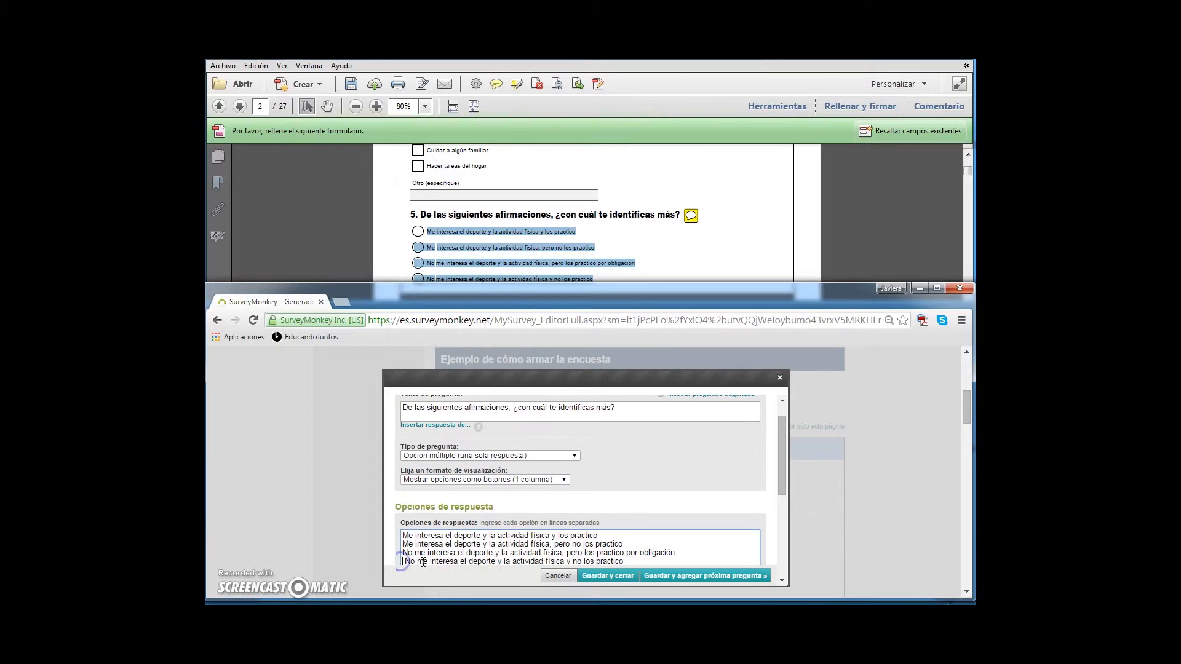
{"action": "left_click", "coordinate": [687, 575]}
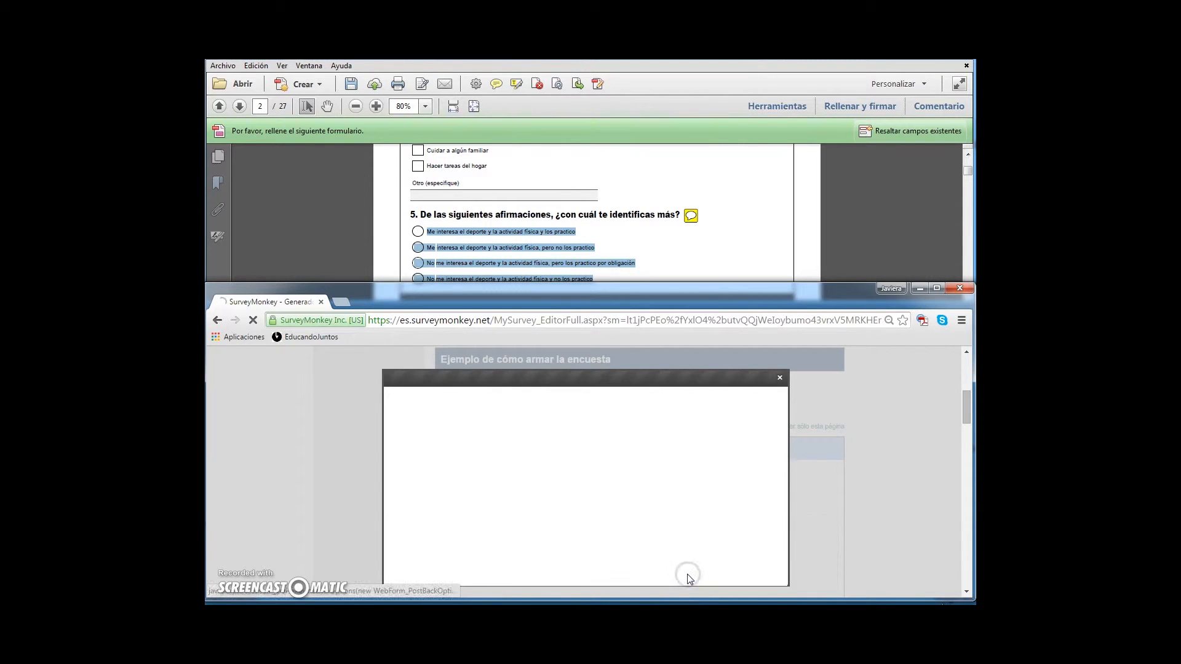
Read question 6's PDF note and copy "¿Por qué no haces deporte o actividad física fuera del colegio? Puedes marcar más de una opción." as the question text
{"action": "left_click", "coordinate": [727, 197]}
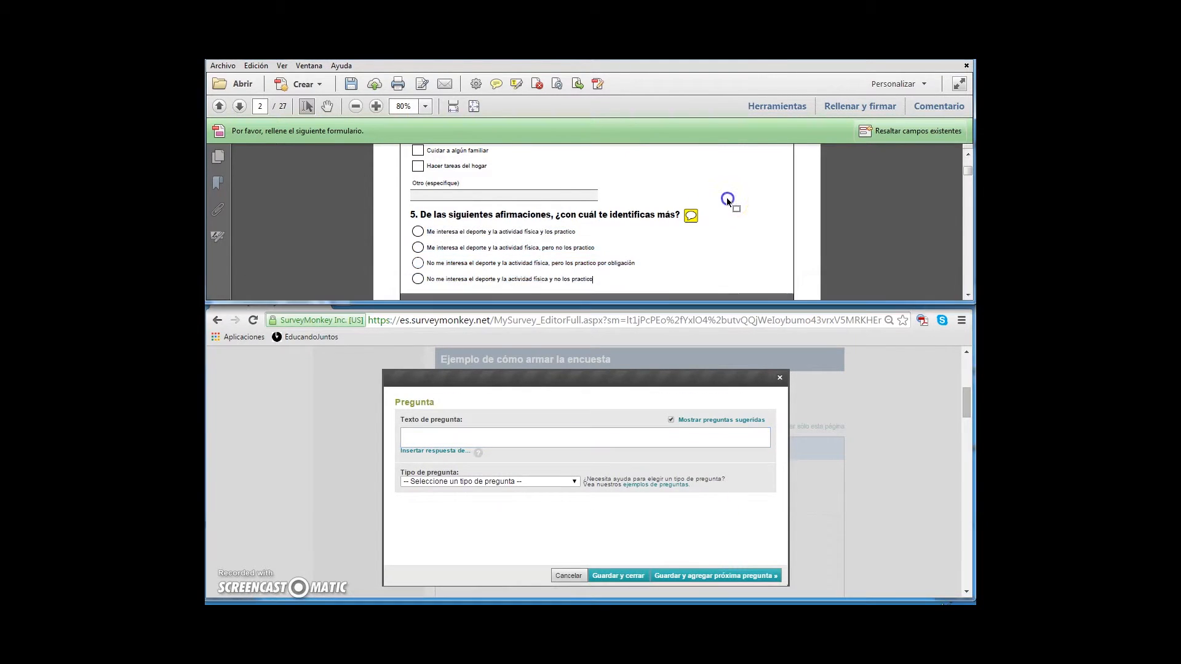
{"action": "scroll", "coordinate": [717, 222], "scroll_direction": "down", "scroll_amount": 6}
{"action": "scroll", "coordinate": [713, 221], "scroll_direction": "down", "scroll_amount": 4}
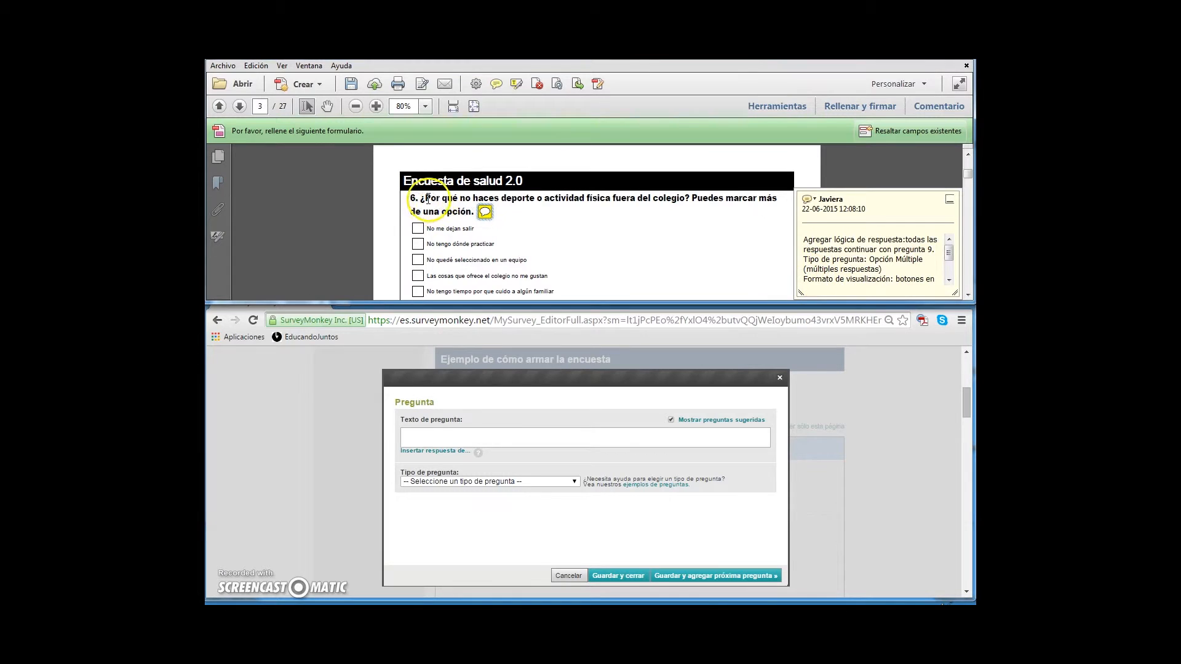
{"action": "left_click_drag", "start_coordinate": [422, 200], "coordinate": [468, 212]}
{"action": "right_click", "coordinate": [476, 211]}
{"action": "left_click", "coordinate": [467, 223]}
{"action": "left_click", "coordinate": [421, 430]}
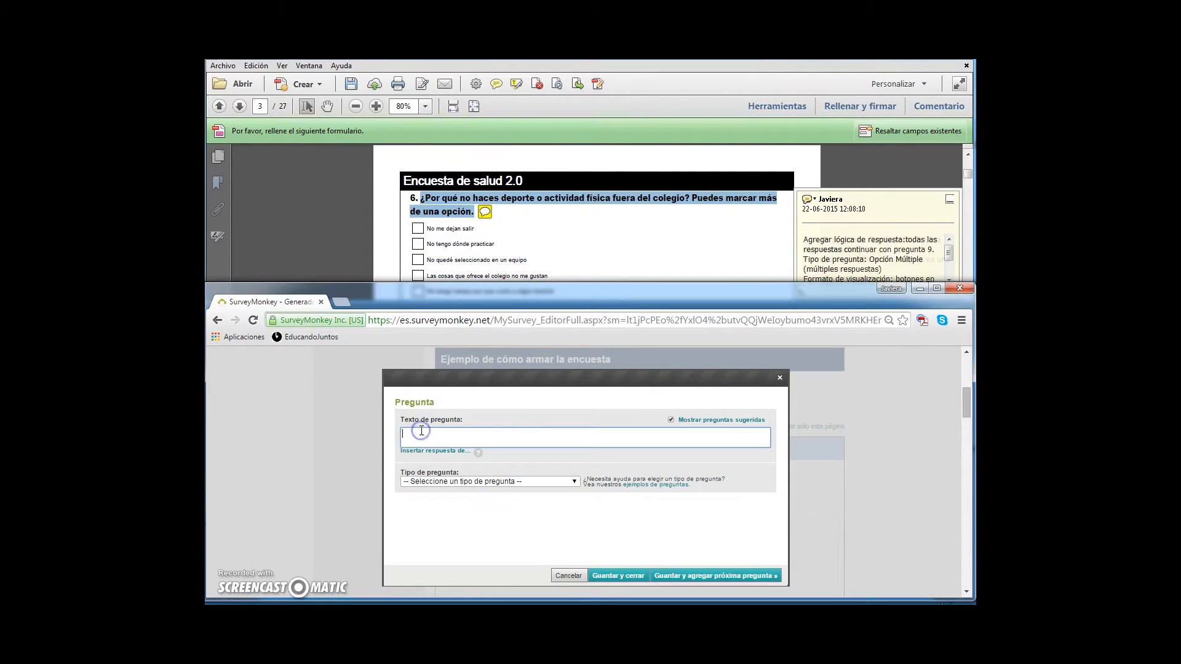
{"action": "key", "text": "ctrl+v"}
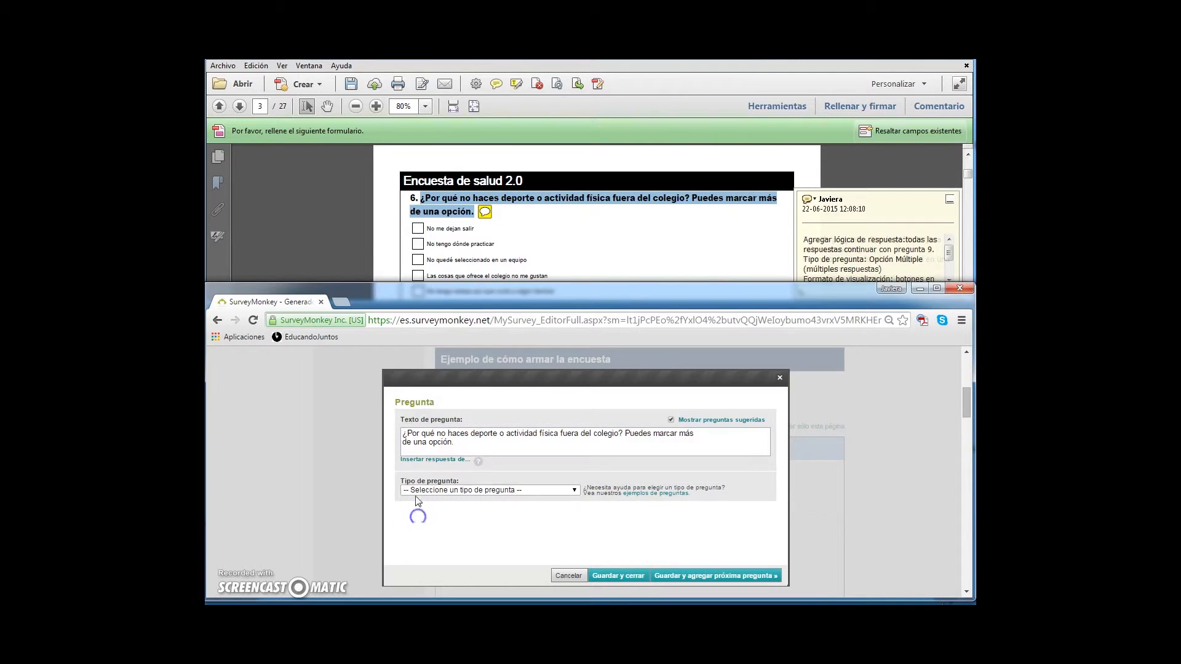
Set the type to "Opción múltiple (múltiples respuestas)" and check the rest of question 6's note in the PDF
{"action": "left_click", "coordinate": [418, 490]}
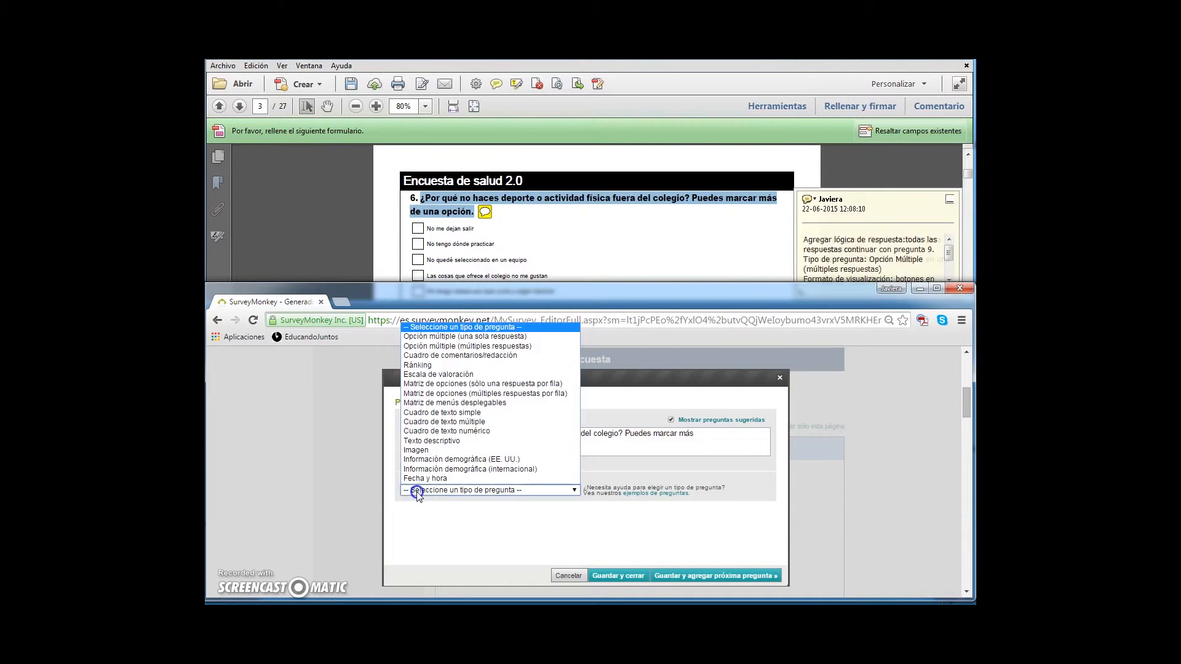
{"action": "left_click", "coordinate": [461, 347]}
{"action": "left_click_drag", "start_coordinate": [949, 259], "coordinate": [949, 265]}
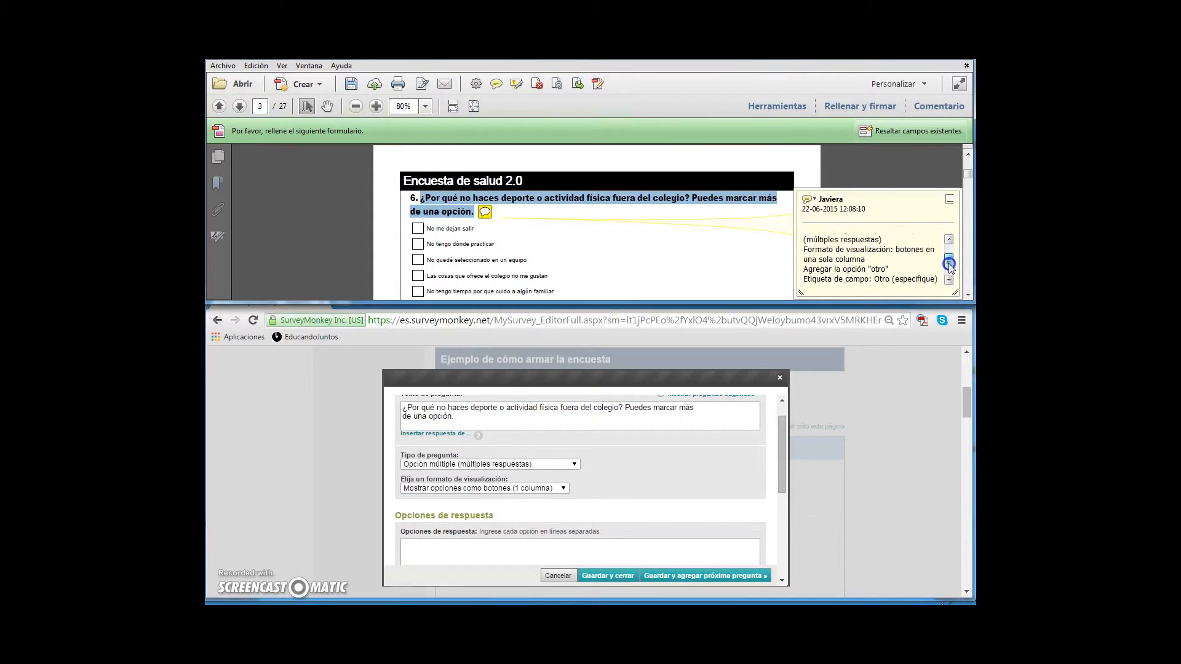
{"action": "left_click", "coordinate": [419, 232]}
Read question 8's PDF note and copy "Específicamente, ¿qué actividad física y/o deporte practicas y dónde lo realizas?" into the new question's text
{"action": "left_click", "coordinate": [537, 190]}
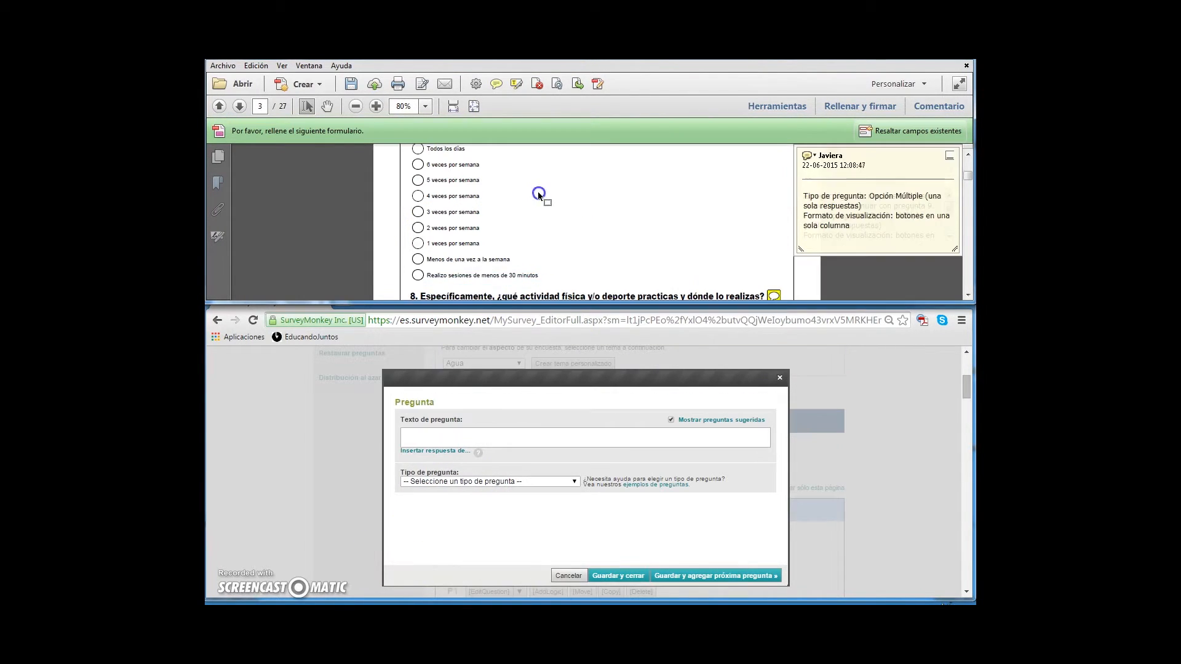
{"action": "scroll", "coordinate": [538, 190], "scroll_direction": "down", "scroll_amount": 2}
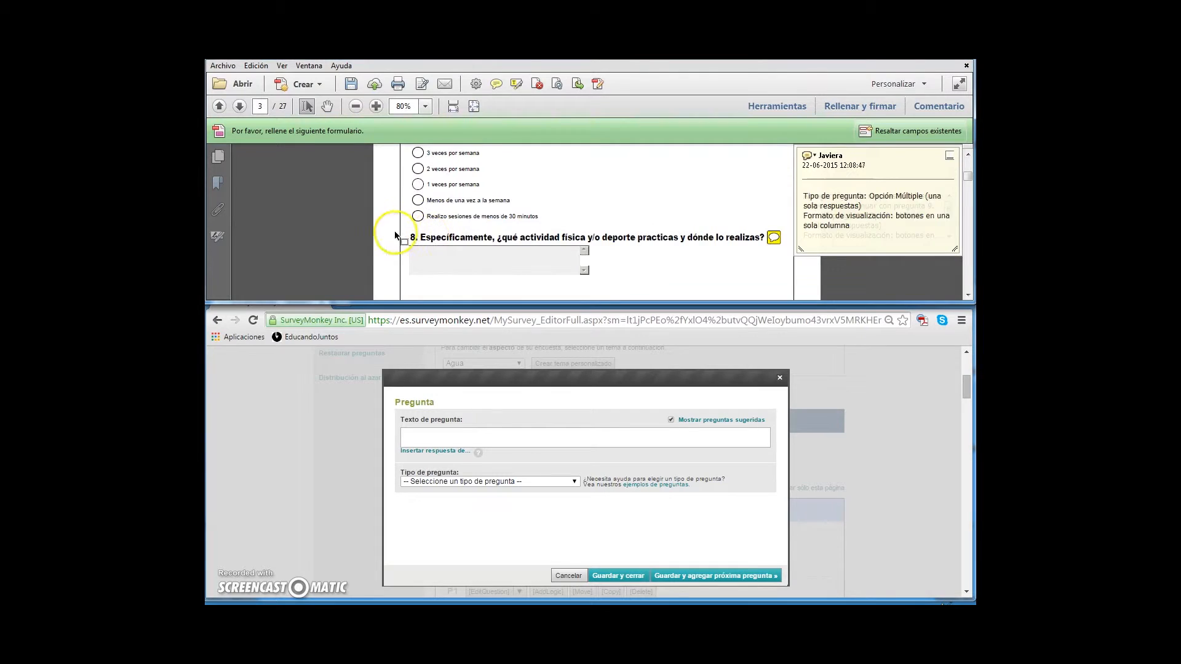
{"action": "left_click", "coordinate": [773, 238]}
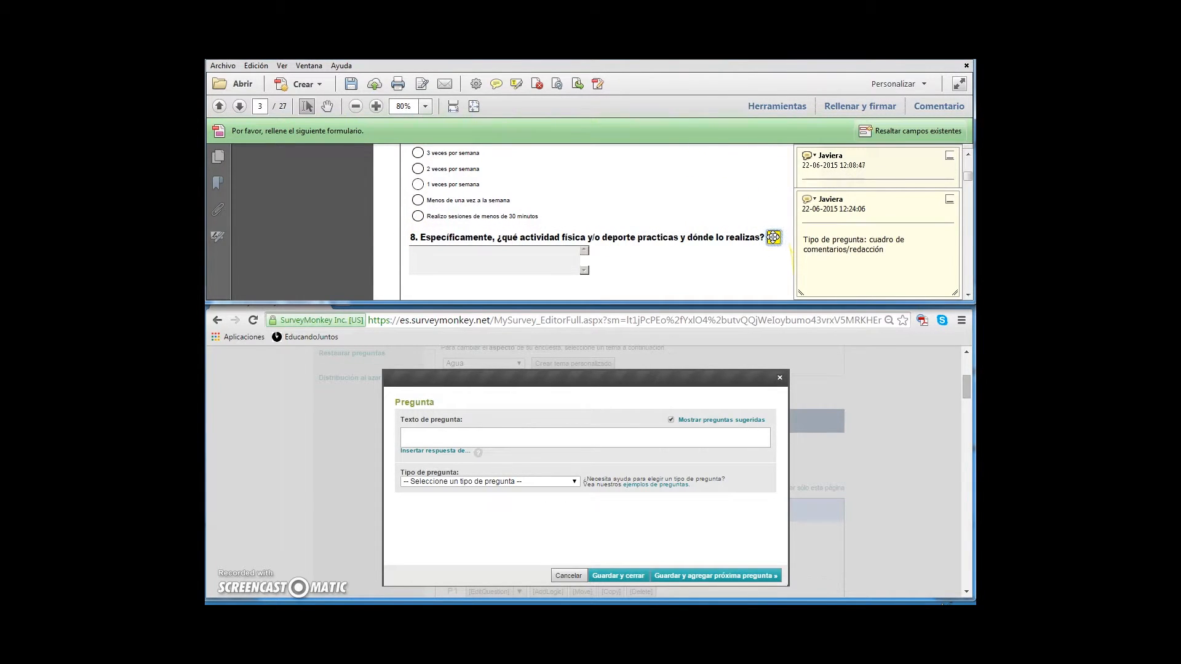
{"action": "left_click_drag", "start_coordinate": [420, 237], "coordinate": [721, 237]}
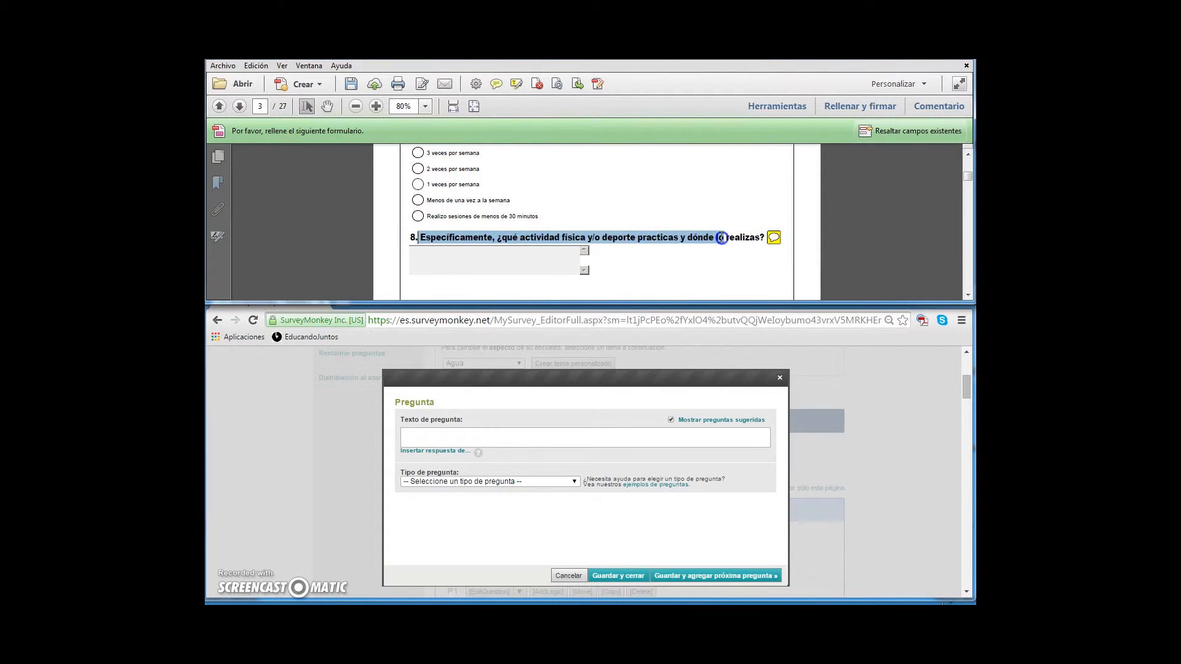
{"action": "right_click", "coordinate": [763, 239]}
{"action": "left_click", "coordinate": [799, 251]}
{"action": "left_click", "coordinate": [415, 444]}
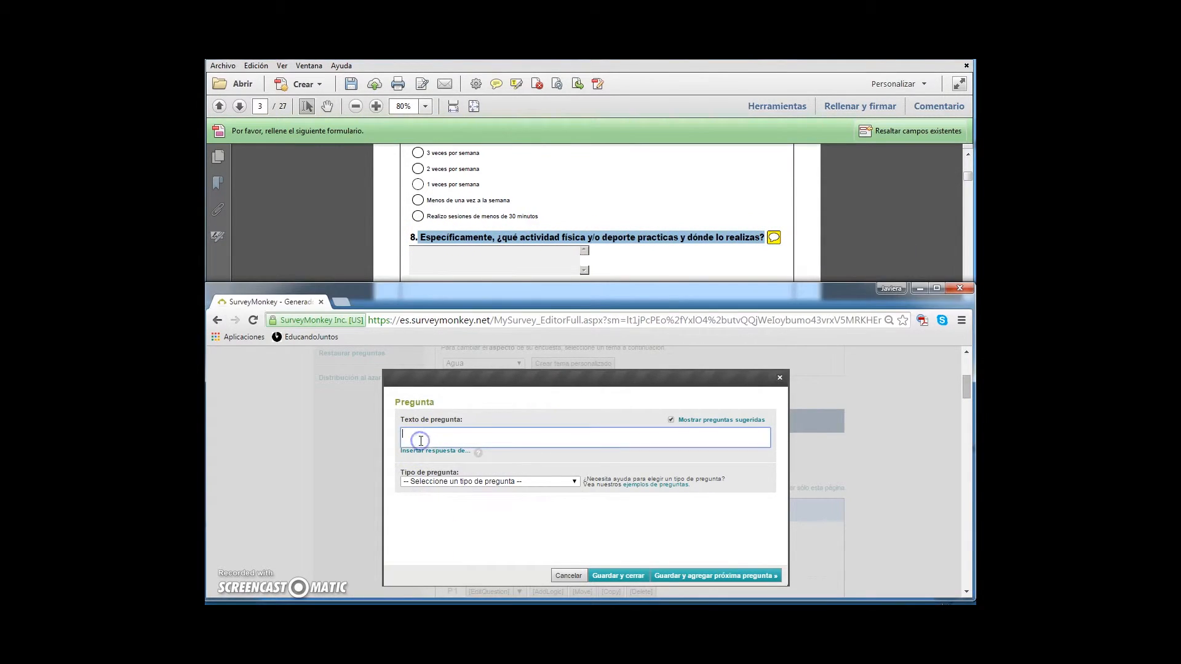
{"action": "type", "text": "Específicamente, ¿qué actividad física y/o deporte practicas y dónde lo realizas?"}
Set the question type to "Cuadro de comentarios/redacción" and save the question to add another
{"action": "left_click", "coordinate": [437, 482]}
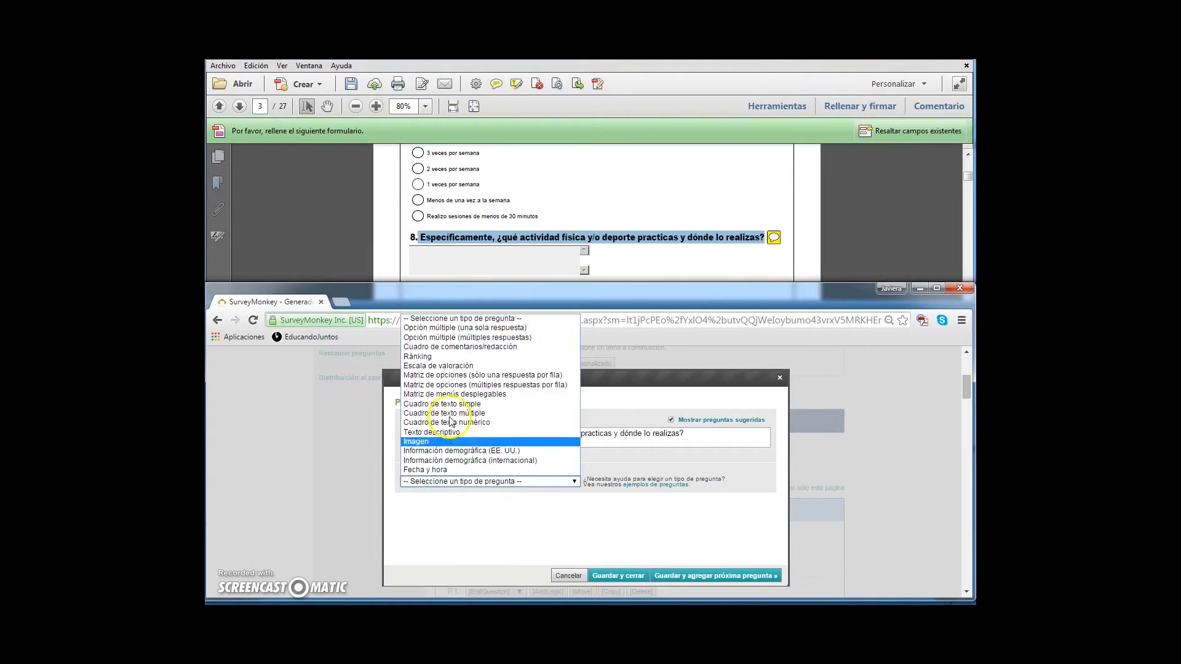
{"action": "left_click", "coordinate": [441, 348]}
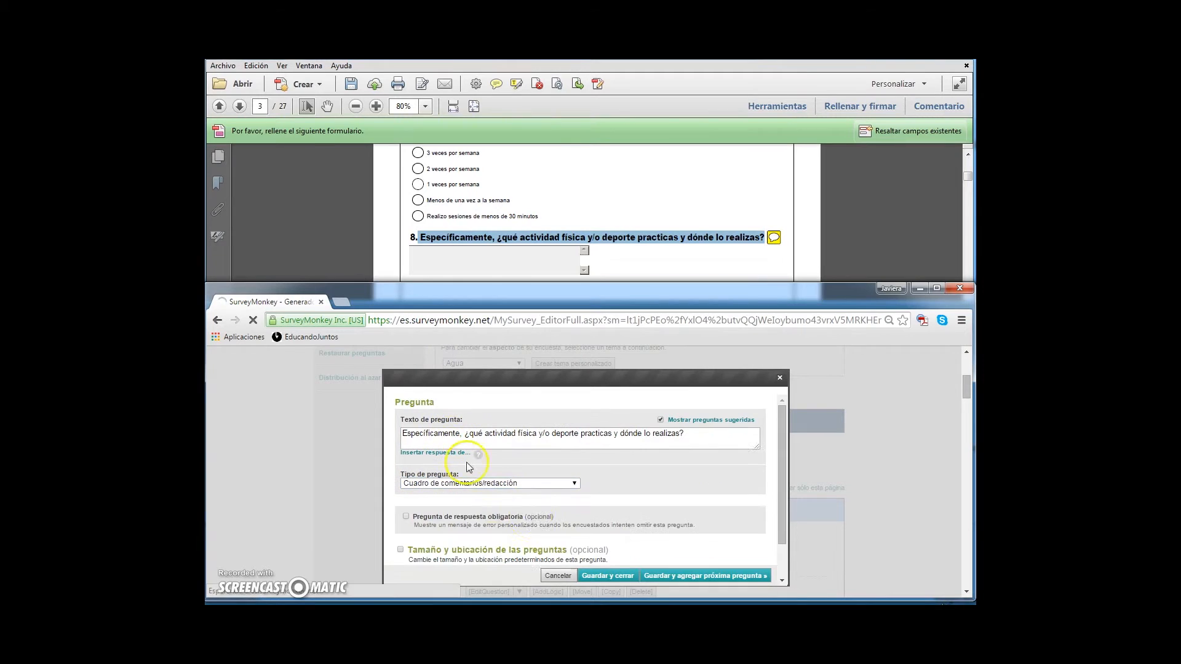
{"action": "left_click", "coordinate": [674, 577]}
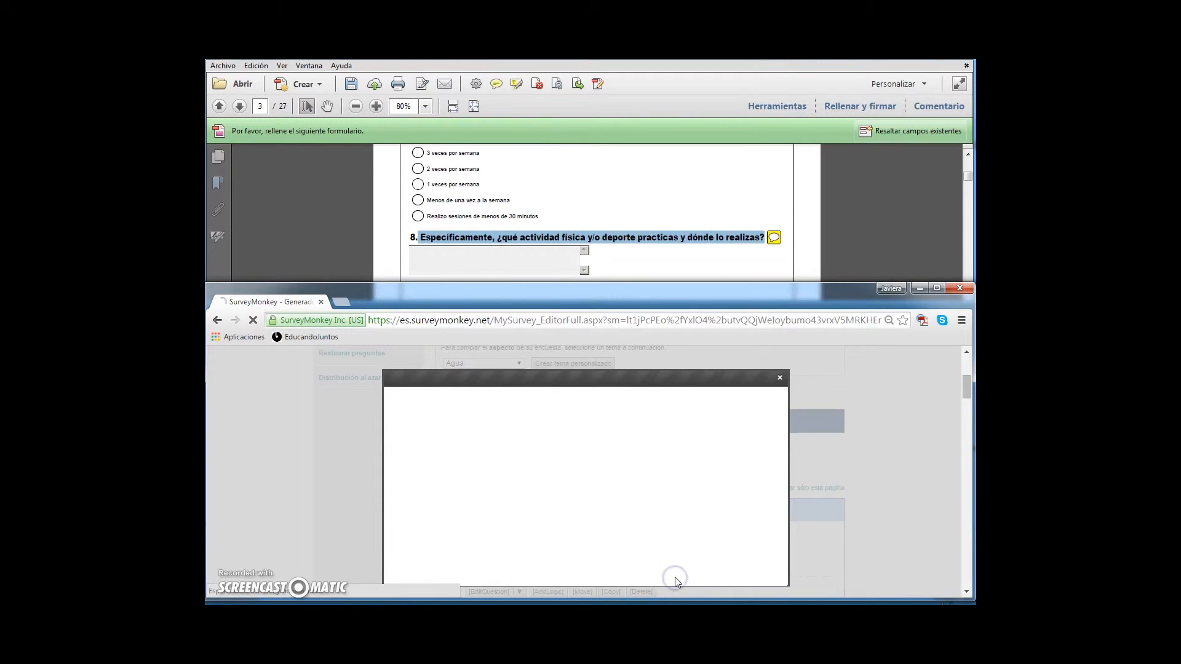
Find question 9 on the PDF's next page and read its note for the question type and display format
{"action": "left_click", "coordinate": [611, 210]}
{"action": "scroll", "coordinate": [614, 228], "scroll_direction": "down", "scroll_amount": 2}
{"action": "scroll", "coordinate": [609, 242], "scroll_direction": "down", "scroll_amount": 5}
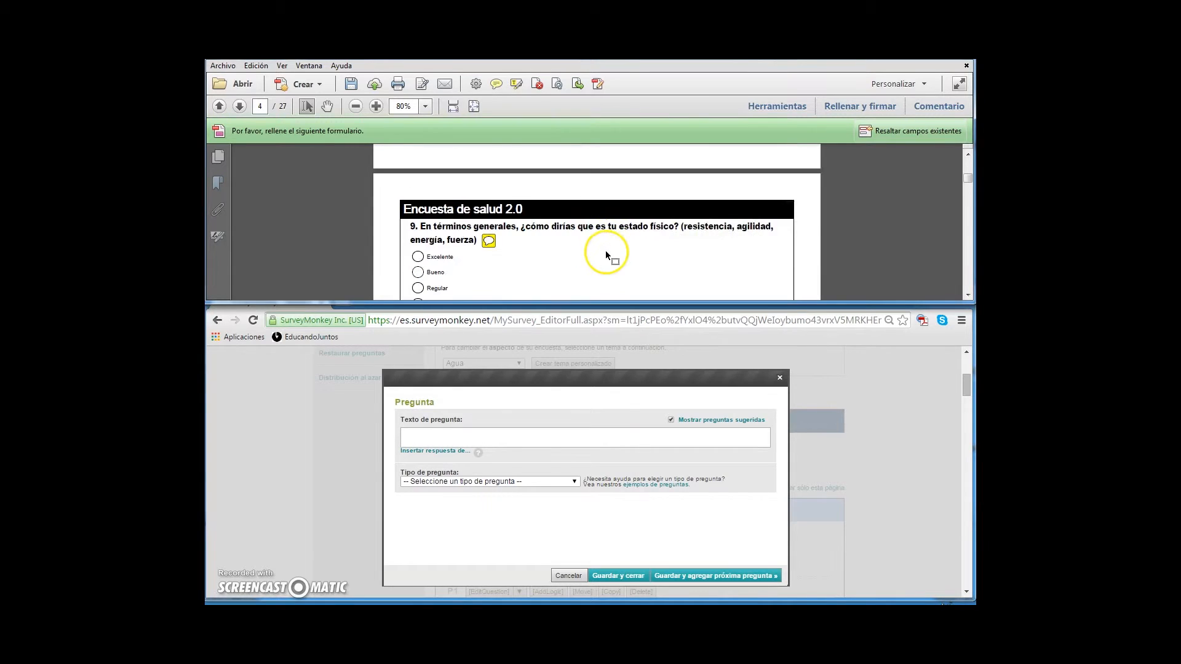
{"action": "left_click", "coordinate": [488, 211]}
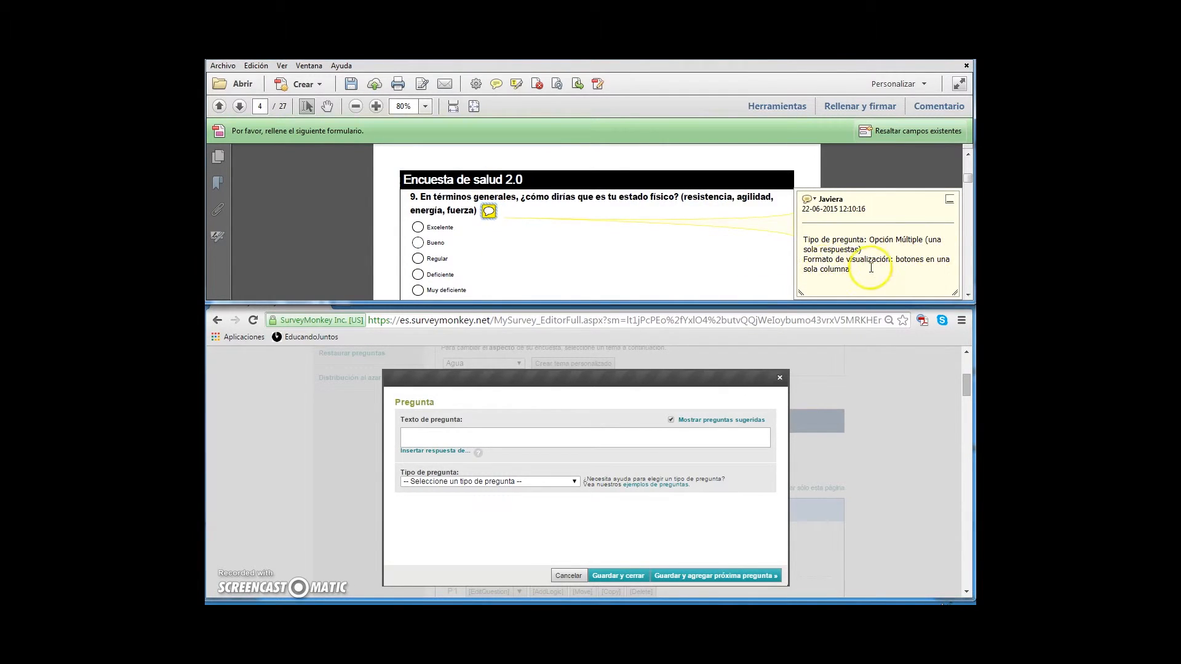
Copy "En términos generales, ¿cómo dirías que es tu estado físico? (resistencia, agilidad, energía, fuerza)" from the PDF into the new question's text
{"action": "left_click_drag", "start_coordinate": [420, 197], "coordinate": [472, 211]}
{"action": "right_click", "coordinate": [475, 210]}
{"action": "left_click", "coordinate": [492, 226]}
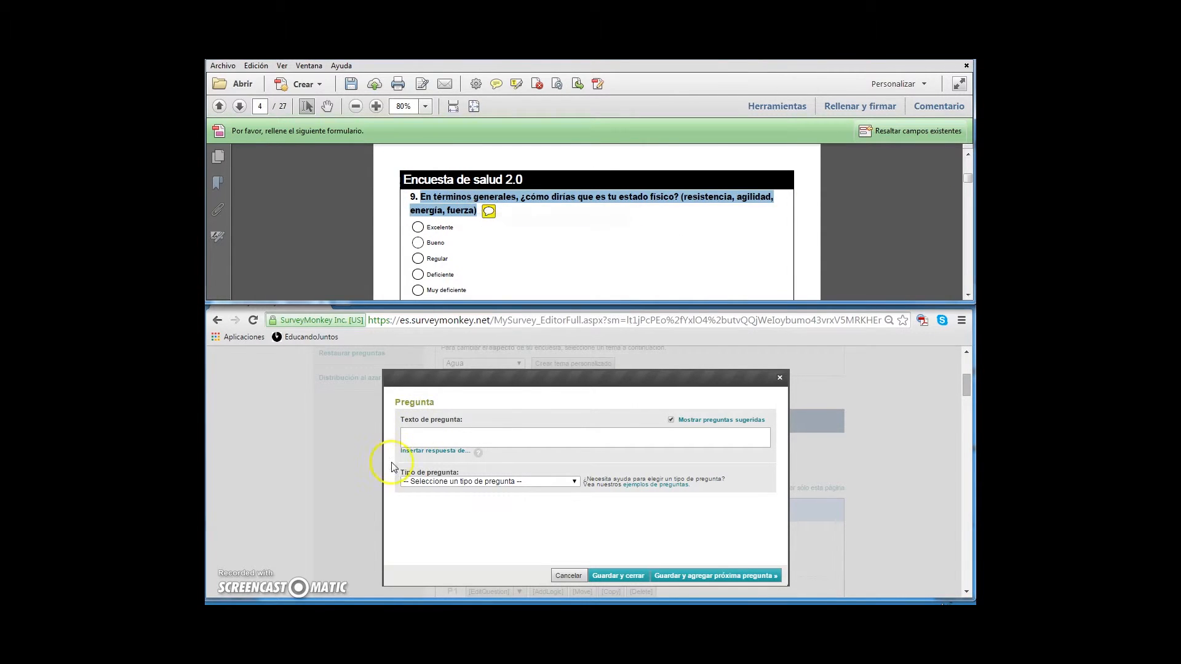
{"action": "left_click", "coordinate": [426, 438]}
{"action": "key", "text": "ctrl+v"}
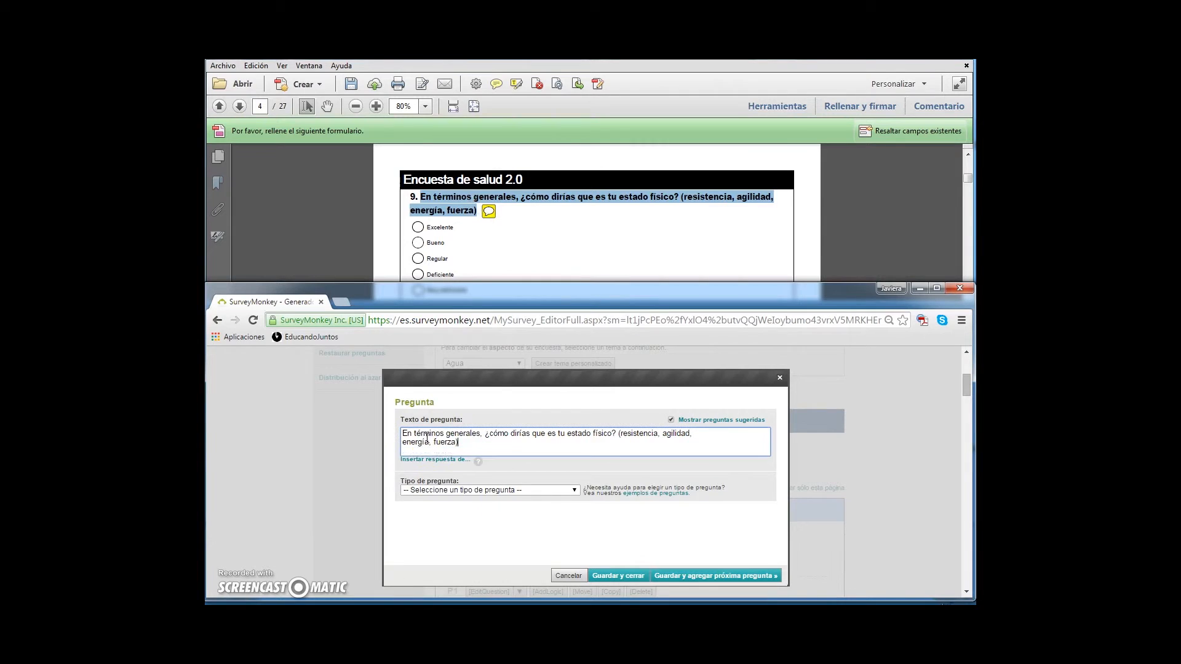
{"action": "left_click", "coordinate": [412, 403]}
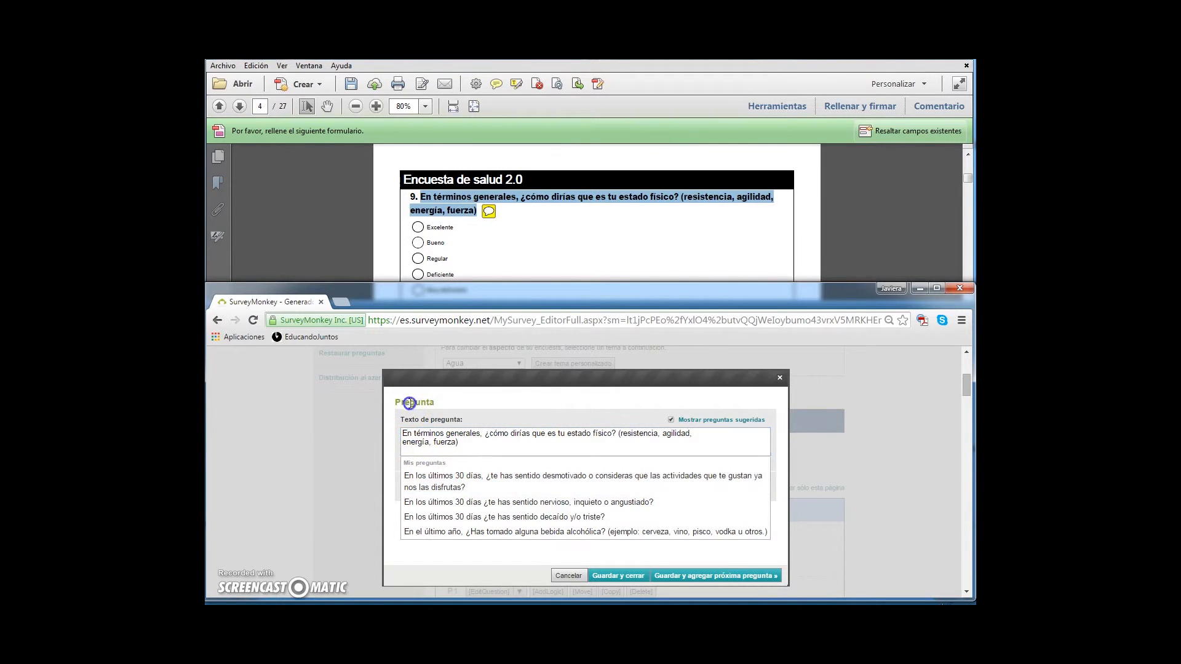
Set the question type to "Opción múltiple (una sola respuesta)" and try to save the question
{"action": "left_click", "coordinate": [468, 490]}
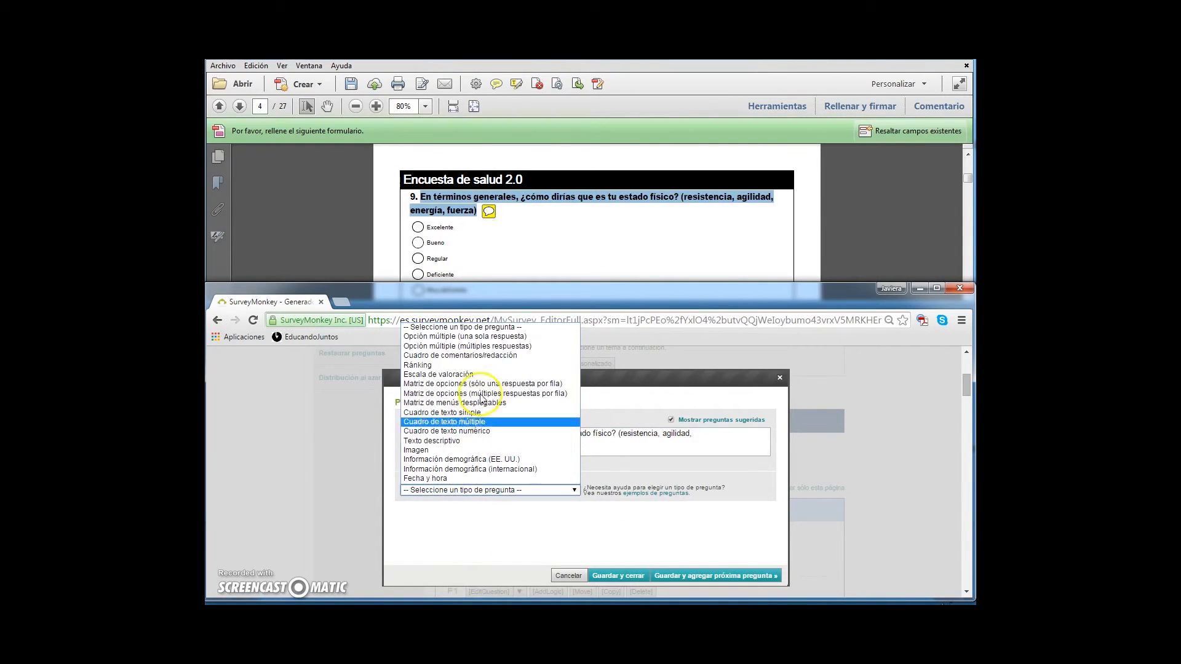
{"action": "left_click", "coordinate": [478, 339]}
{"action": "left_click", "coordinate": [678, 579]}
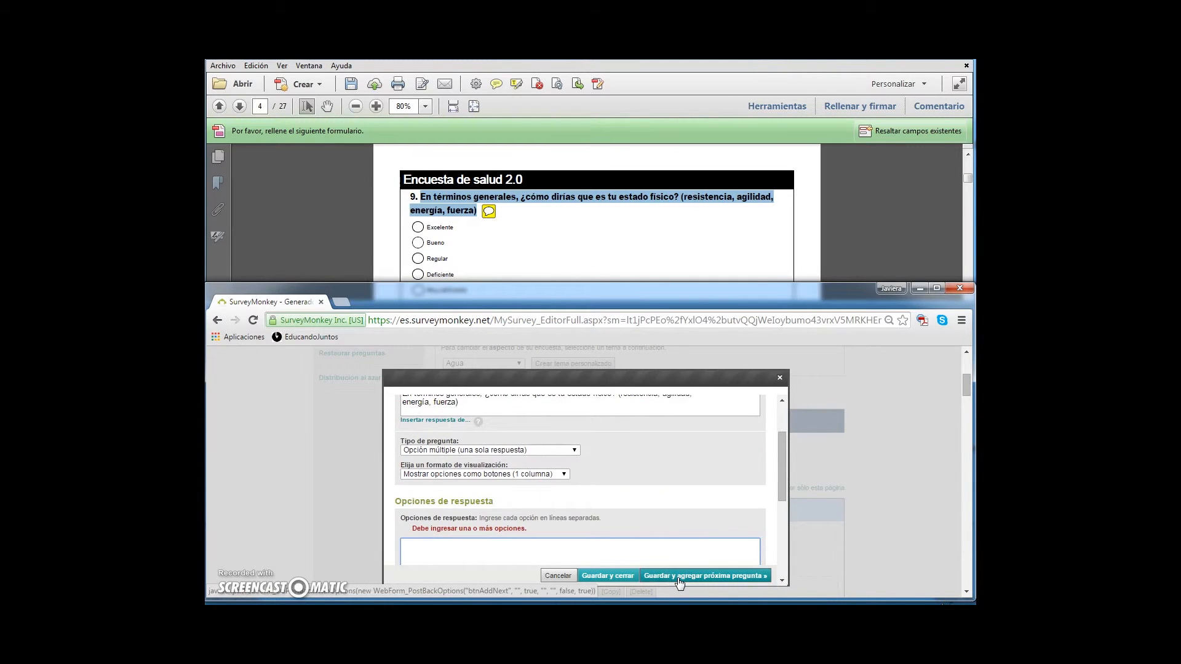
{"action": "left_click", "coordinate": [659, 579]}
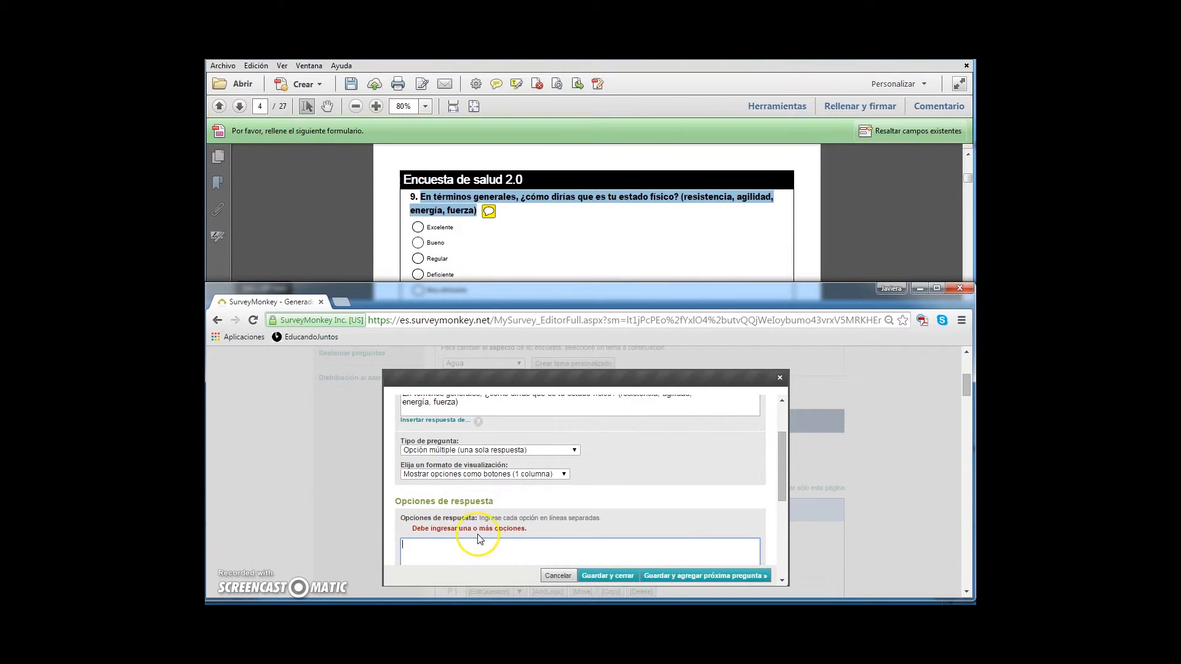
Copy the options Excelente, Bueno, Regular, Deficiente and Muy deficiente from the PDF without the stray characters, and save and close the question
{"action": "left_click", "coordinate": [459, 265]}
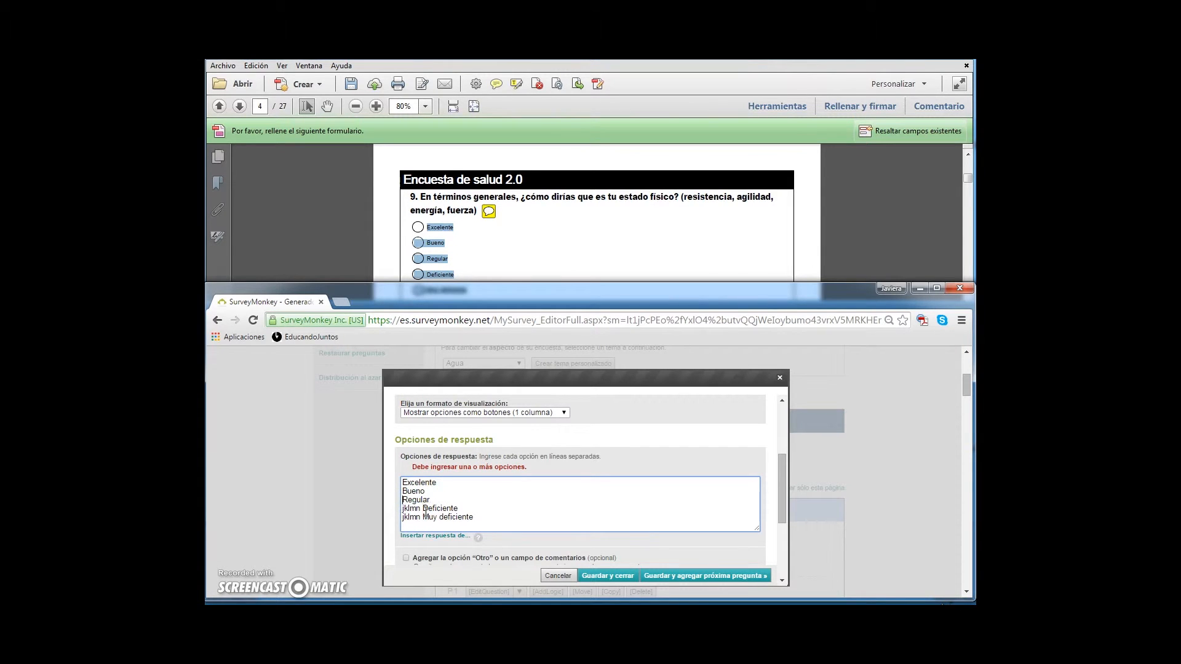
{"action": "left_click_drag", "start_coordinate": [423, 516], "coordinate": [387, 516]}
{"action": "key", "text": "BackSpace"}
{"action": "left_click", "coordinate": [607, 574]}
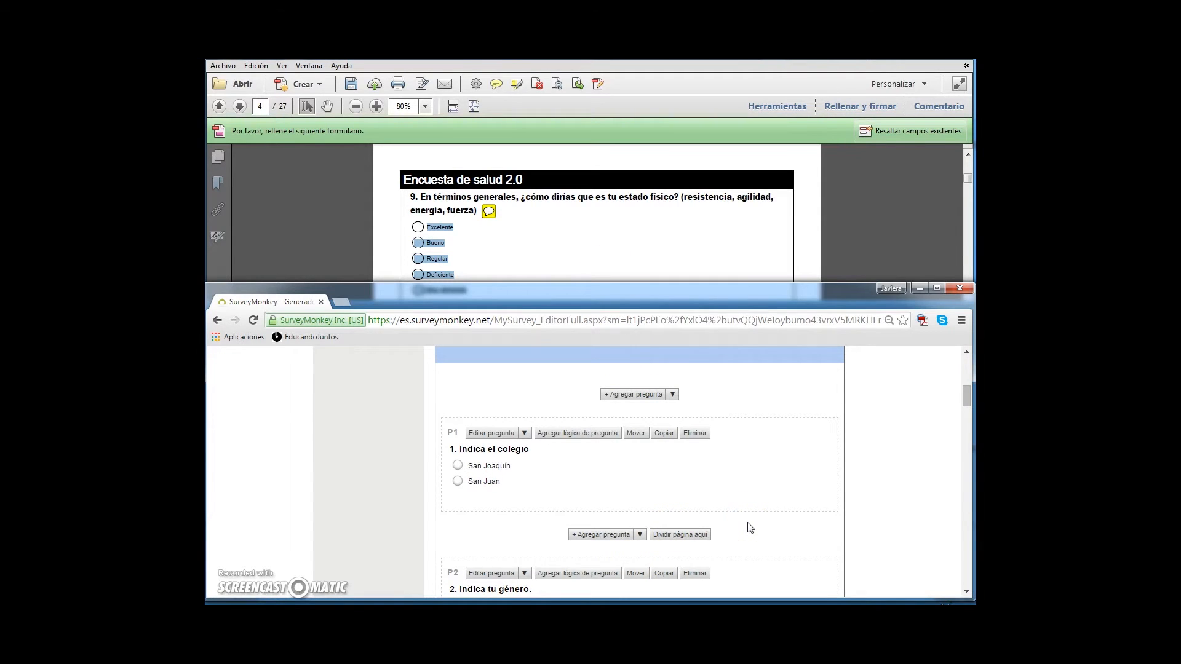
Go back to question 5 in the PDF and open its note about the answer logic
{"action": "left_click", "coordinate": [626, 215]}
{"action": "scroll", "coordinate": [626, 214], "scroll_direction": "up", "scroll_amount": 10}
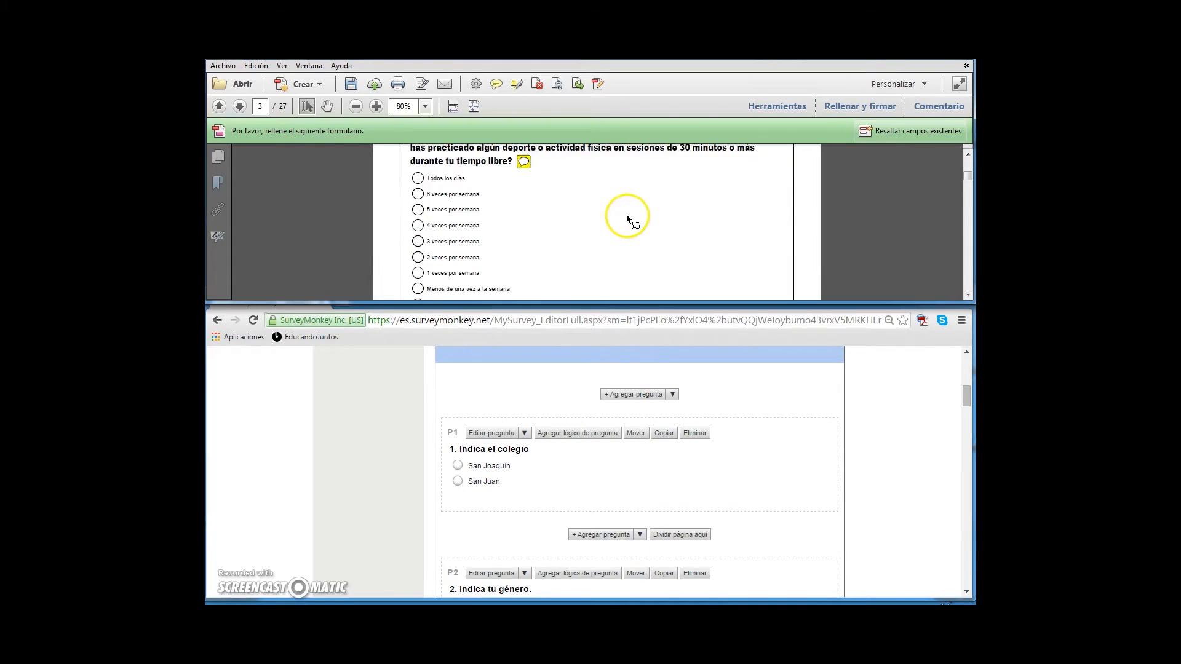
{"action": "scroll", "coordinate": [626, 216], "scroll_direction": "up", "scroll_amount": 8}
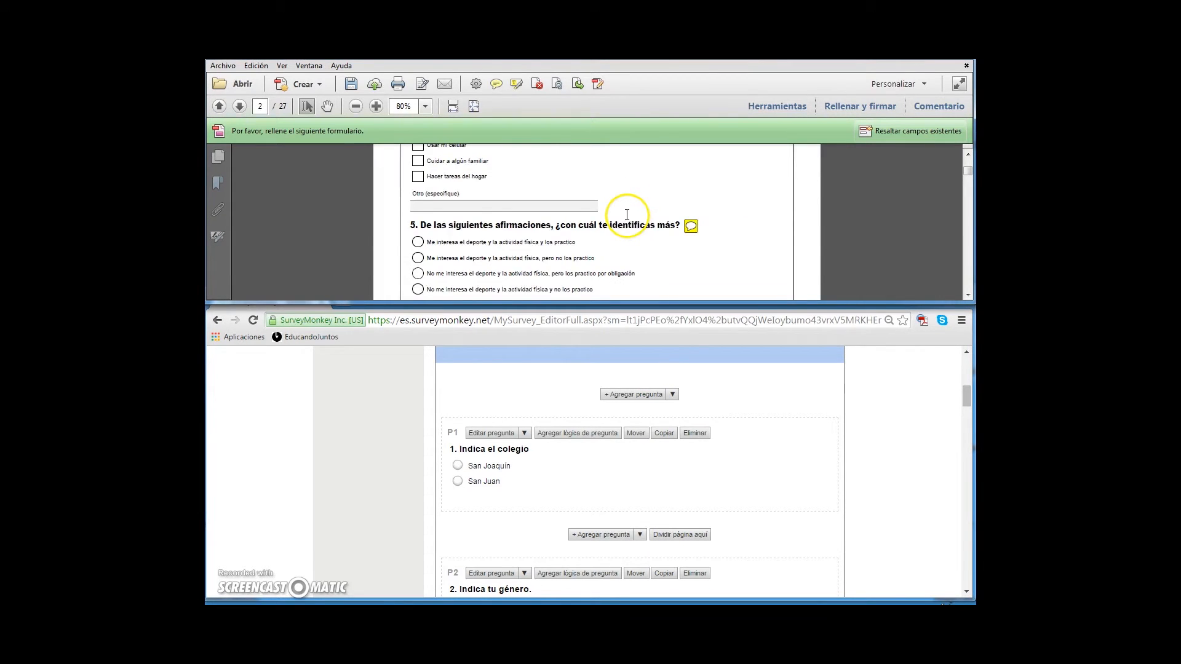
{"action": "scroll", "coordinate": [627, 218], "scroll_direction": "down", "scroll_amount": 1}
{"action": "left_click", "coordinate": [691, 196]}
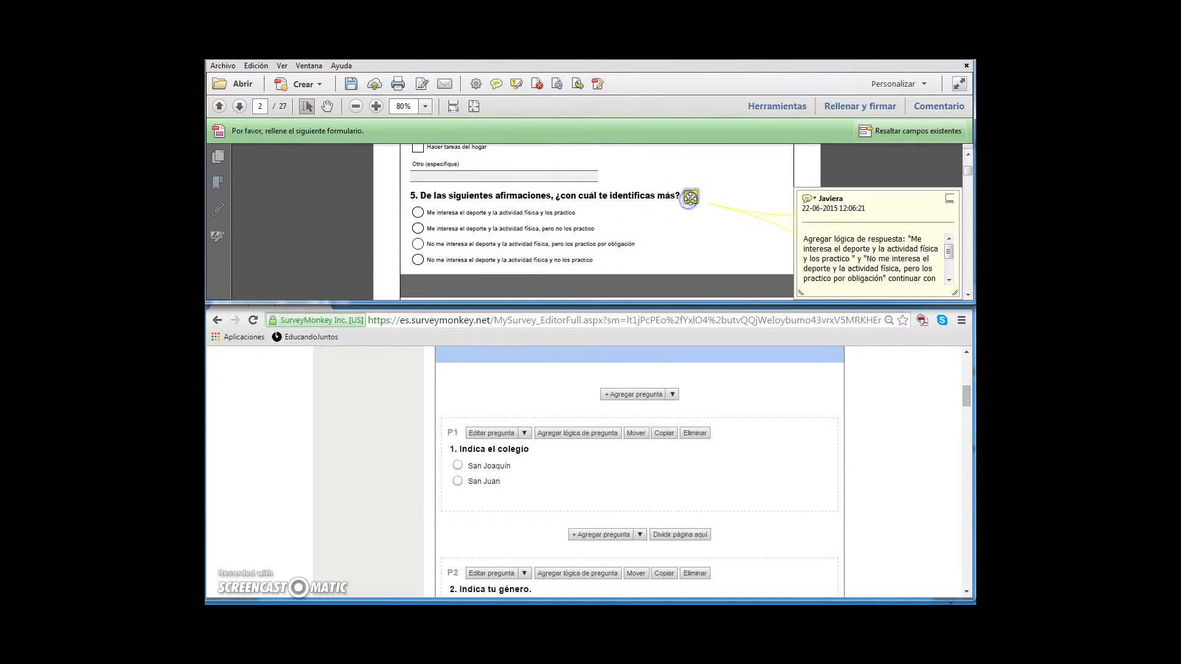
Open the question logic of question 5 in the survey and read on in its PDF note for the destination question
{"action": "left_click", "coordinate": [558, 500]}
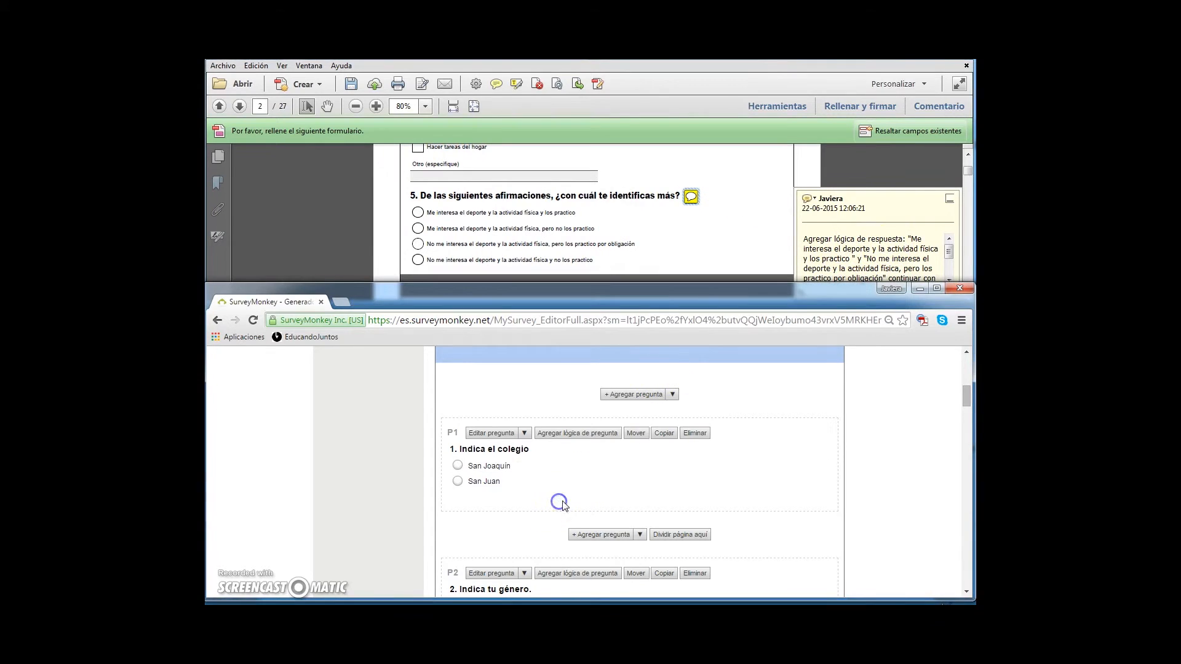
{"action": "scroll", "coordinate": [564, 506], "scroll_direction": "down", "scroll_amount": 3}
{"action": "scroll", "coordinate": [565, 504], "scroll_direction": "down", "scroll_amount": 12}
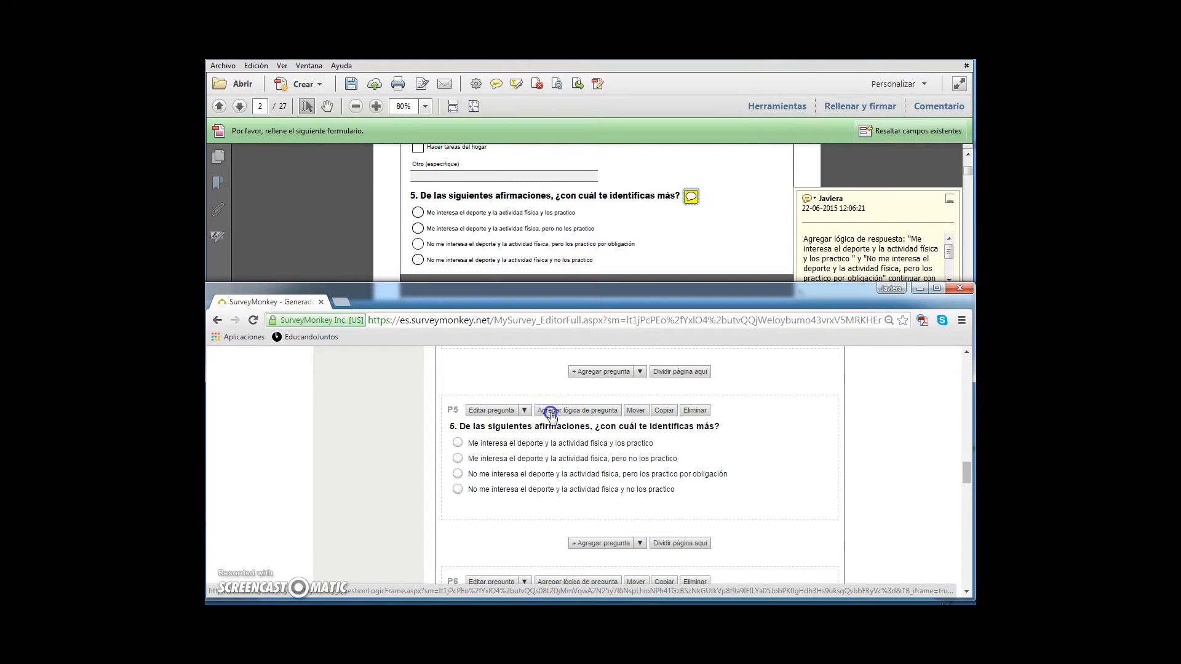
{"action": "left_click", "coordinate": [551, 413]}
{"action": "scroll", "coordinate": [608, 481], "scroll_direction": "down", "scroll_amount": 2}
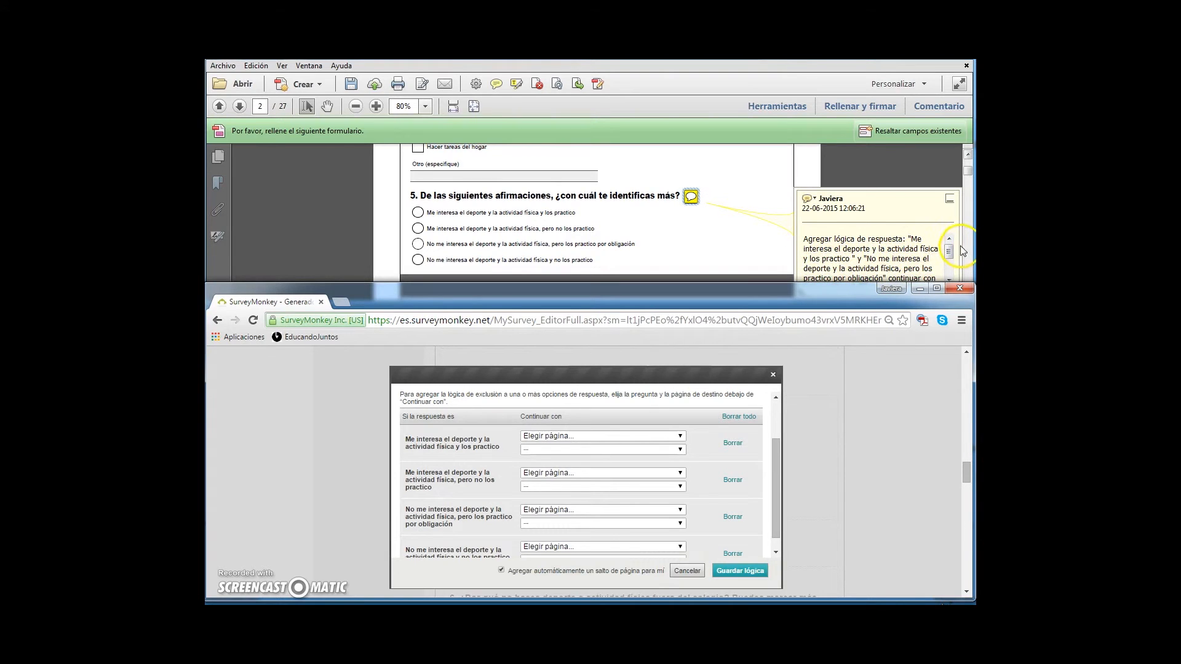
{"action": "left_click_drag", "start_coordinate": [952, 251], "coordinate": [950, 257]}
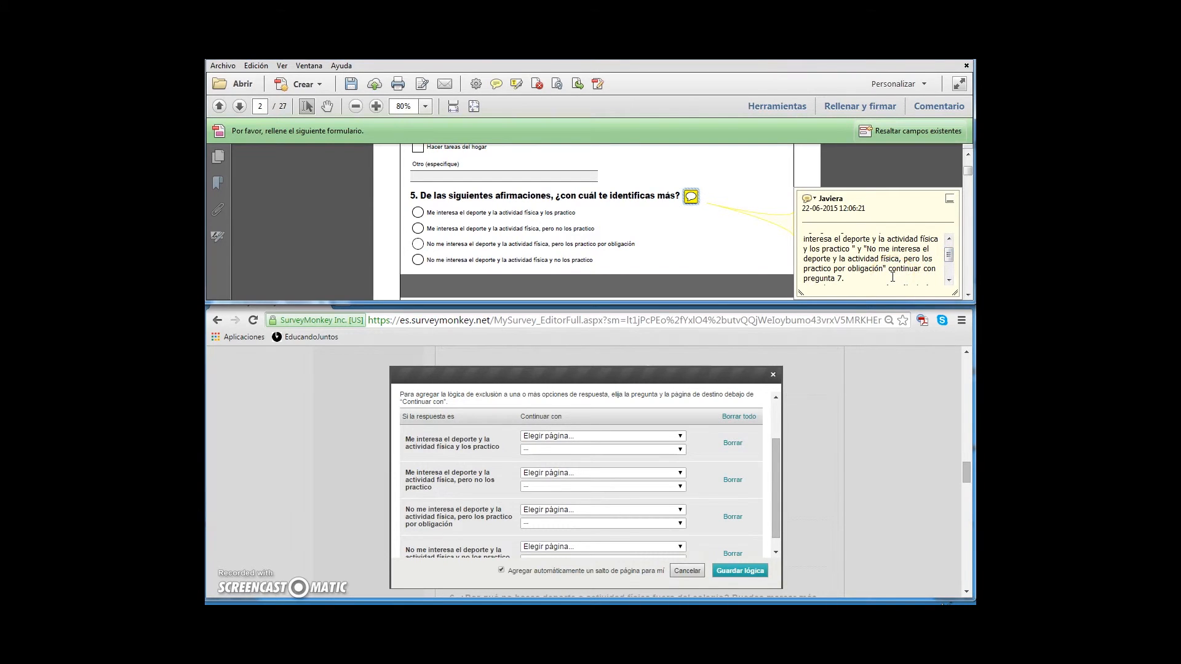
Make the answer "Me interesa el deporte y la actividad física y los practico" continue with P7 on PÁGINA 1
{"action": "left_click", "coordinate": [661, 435]}
{"action": "left_click", "coordinate": [567, 456]}
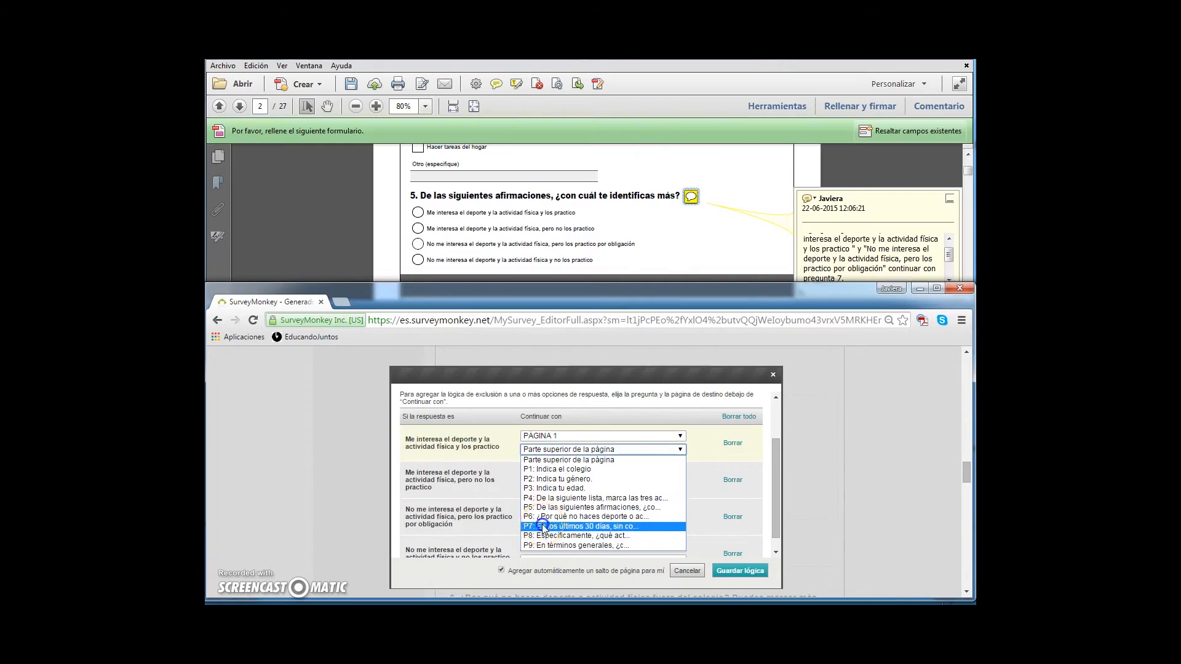
{"action": "left_click", "coordinate": [517, 522]}
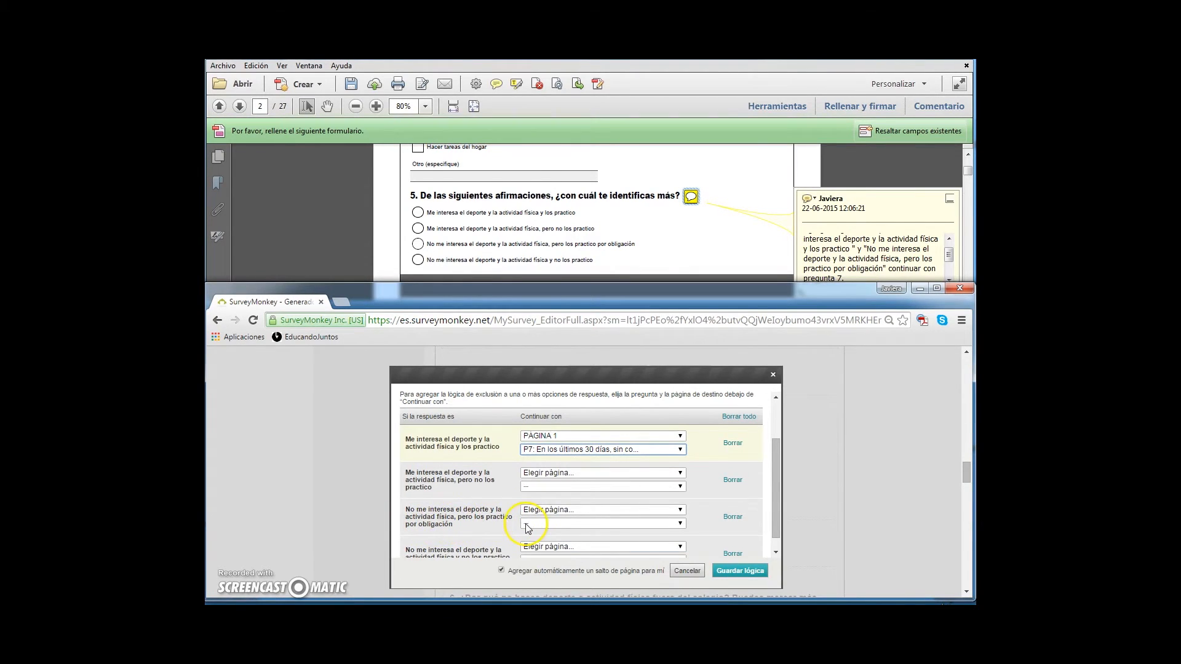
Make "No me interesa el deporte y la actividad física, pero los practico por obligación" continue with P7 on PÁGINA 1 and save the logic
{"action": "left_click", "coordinate": [599, 509]}
{"action": "left_click", "coordinate": [583, 529]}
{"action": "left_click", "coordinate": [590, 523]}
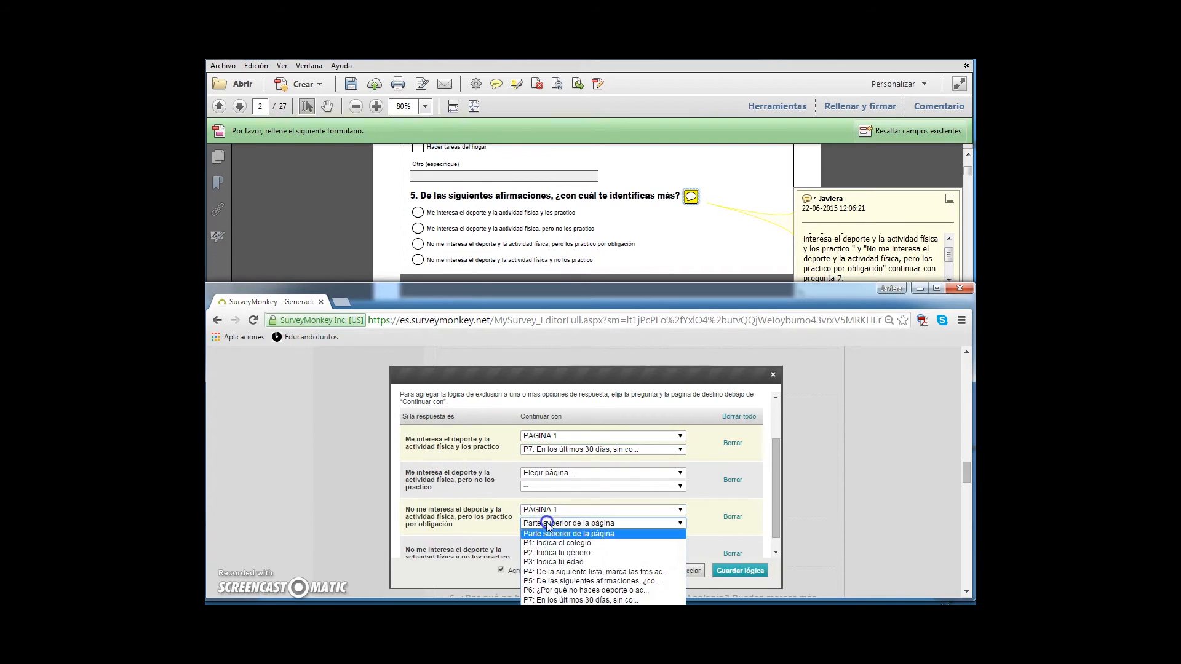
{"action": "left_click", "coordinate": [544, 600]}
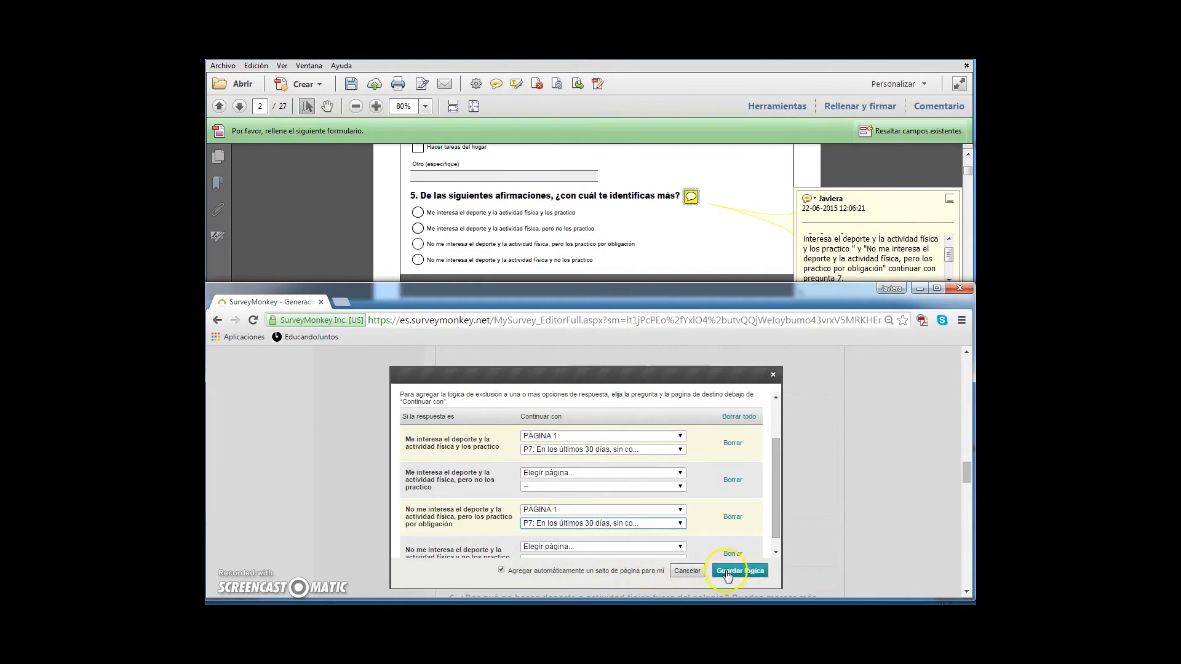
{"action": "left_click", "coordinate": [740, 571]}
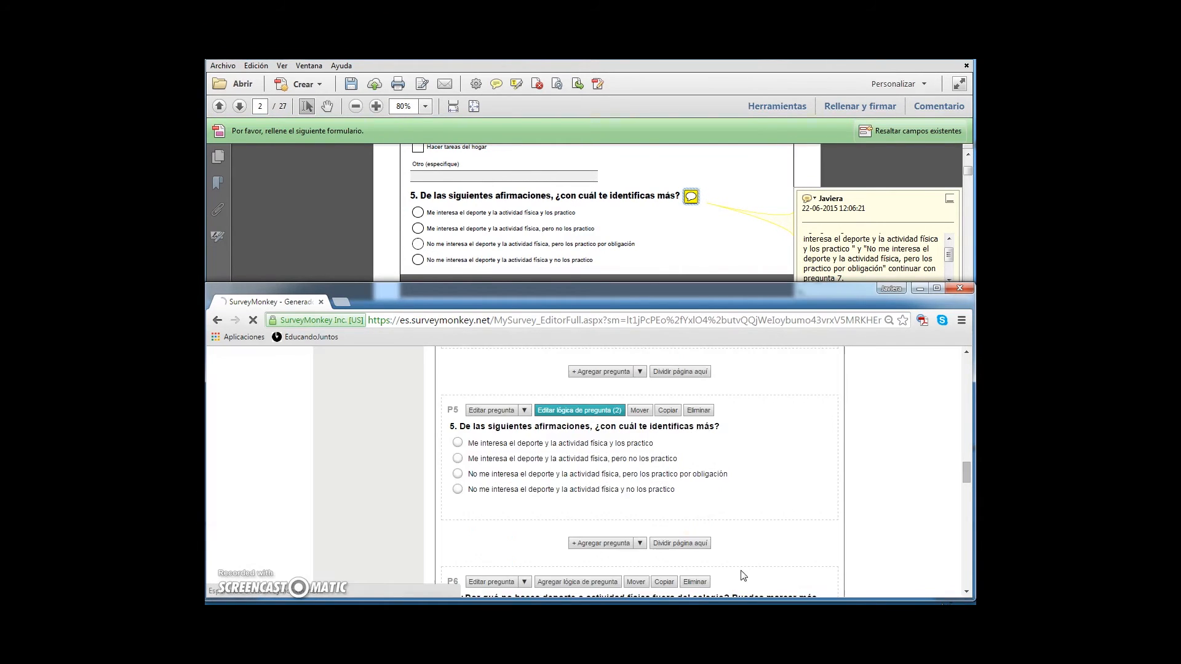
Check the survey from question 5 onto page 2, and read question 6's PDF note for its answer logic
{"action": "scroll", "coordinate": [577, 499], "scroll_direction": "down", "scroll_amount": 6}
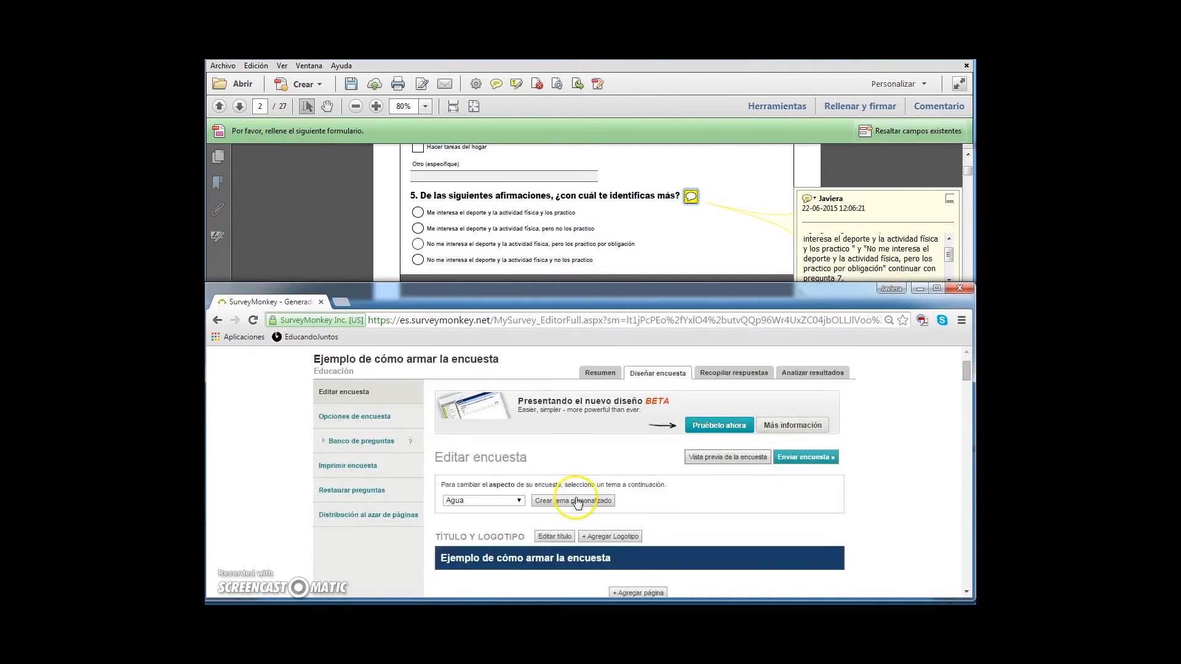
{"action": "scroll", "coordinate": [620, 534], "scroll_direction": "down", "scroll_amount": 10}
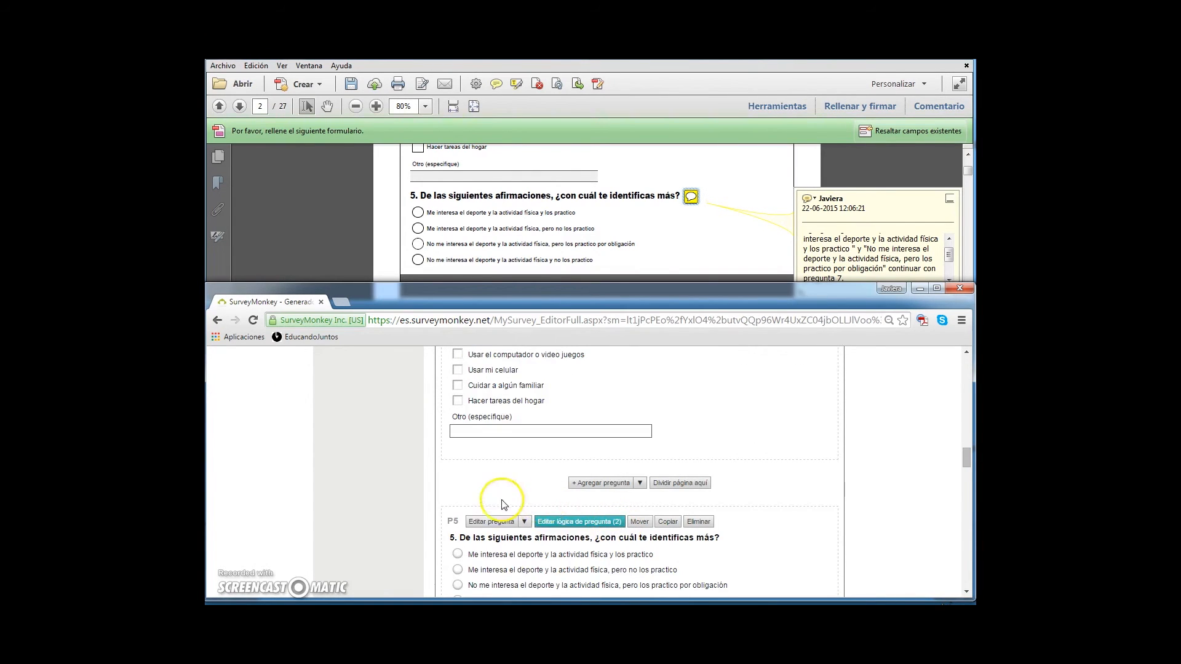
{"action": "scroll", "coordinate": [738, 521], "scroll_direction": "down", "scroll_amount": 3}
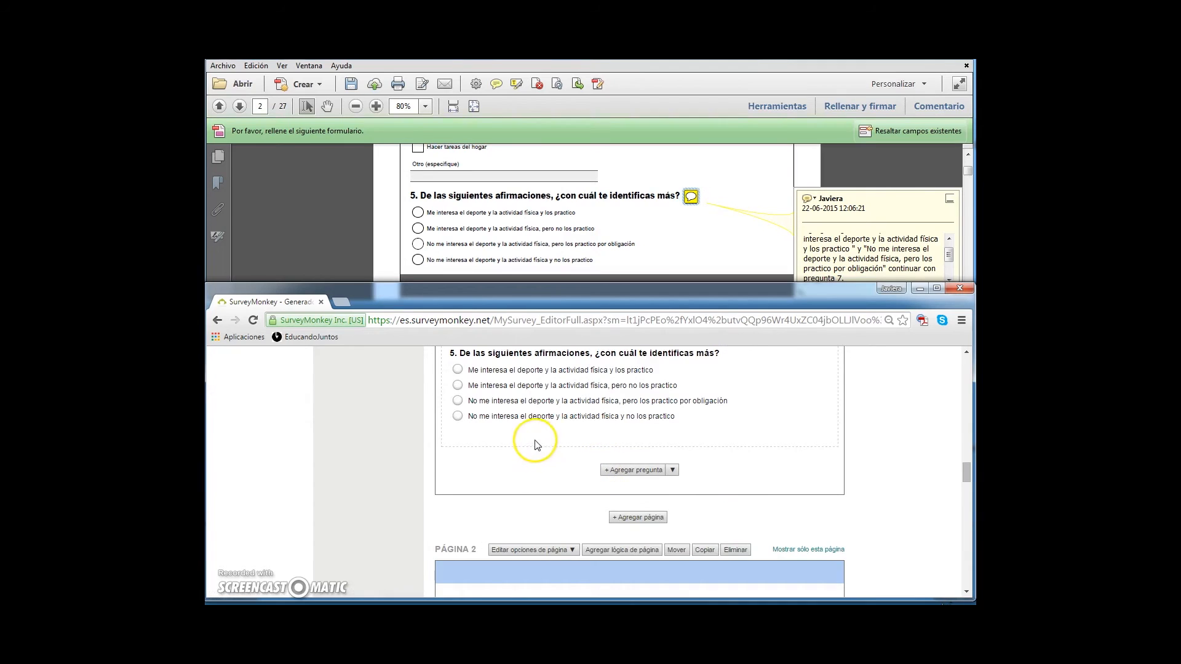
{"action": "scroll", "coordinate": [534, 445], "scroll_direction": "down", "scroll_amount": 3}
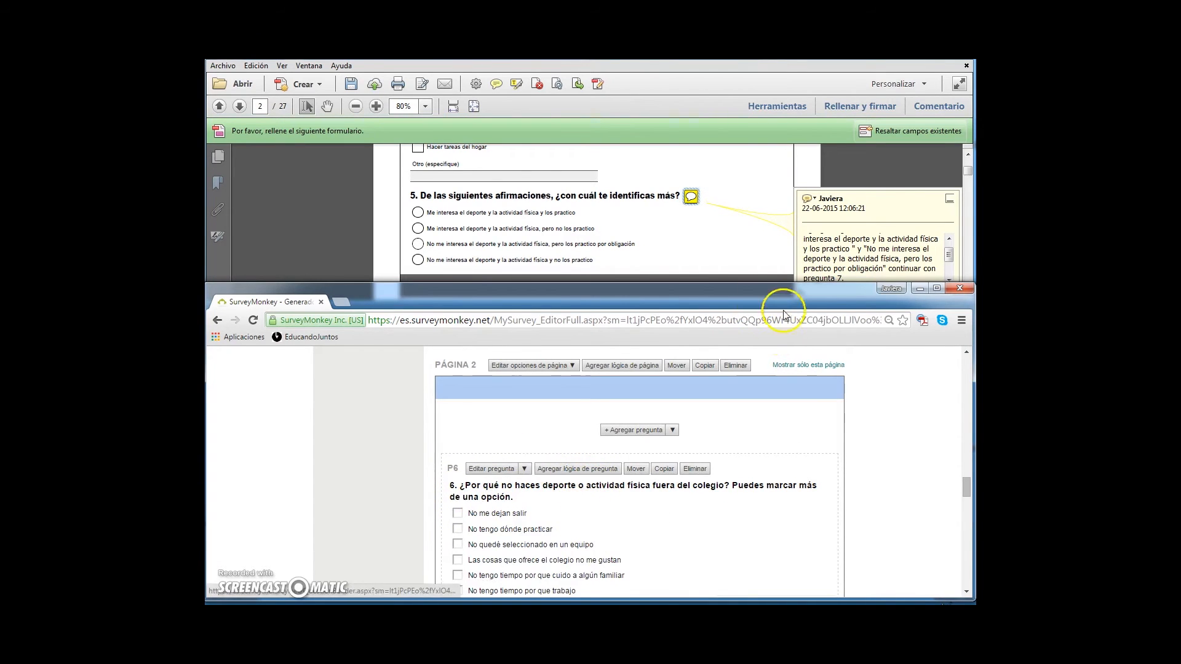
{"action": "left_click", "coordinate": [629, 239]}
{"action": "scroll", "coordinate": [629, 240], "scroll_direction": "down", "scroll_amount": 5}
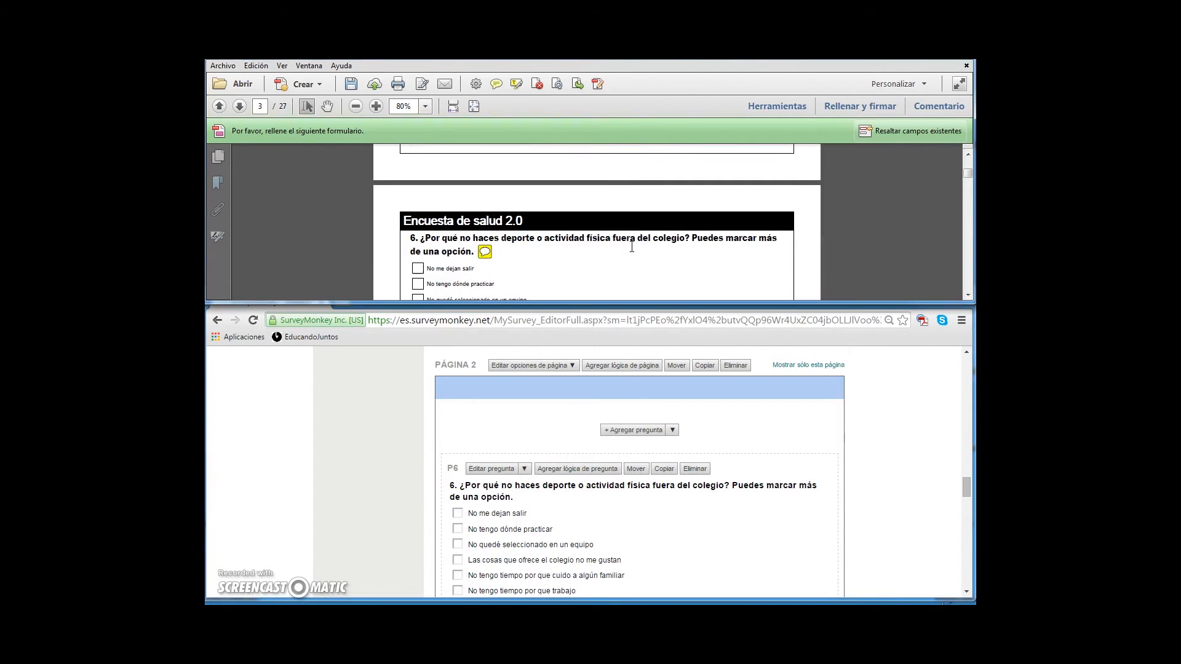
{"action": "left_click", "coordinate": [484, 251]}
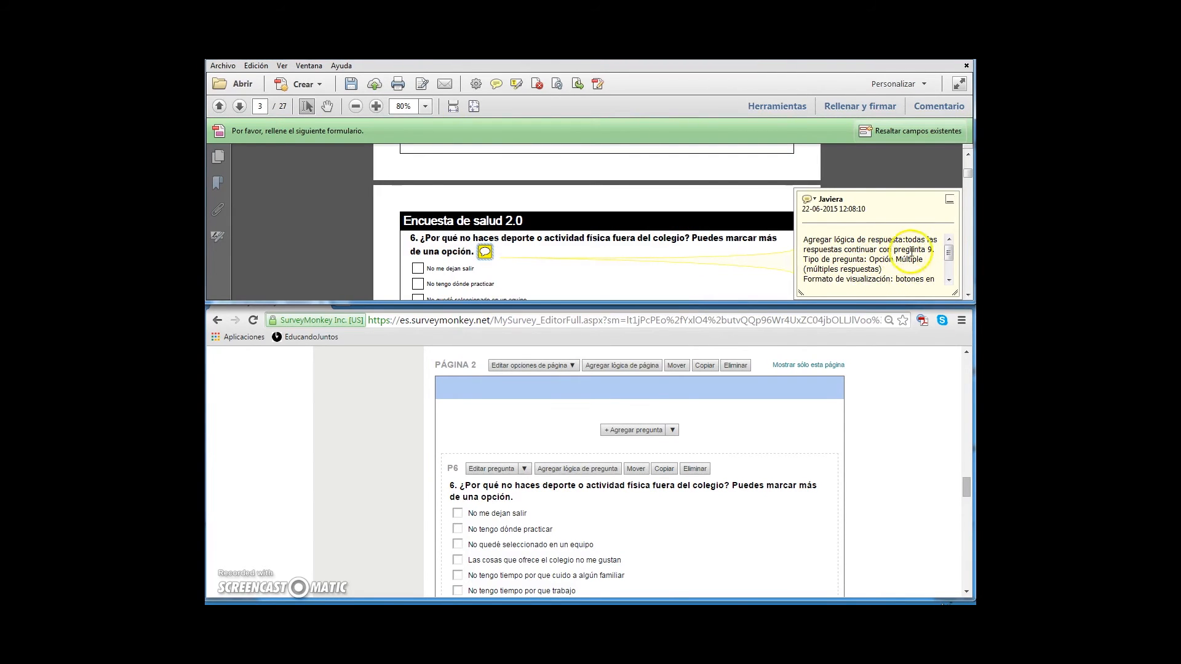
{"action": "left_click", "coordinate": [557, 253]}
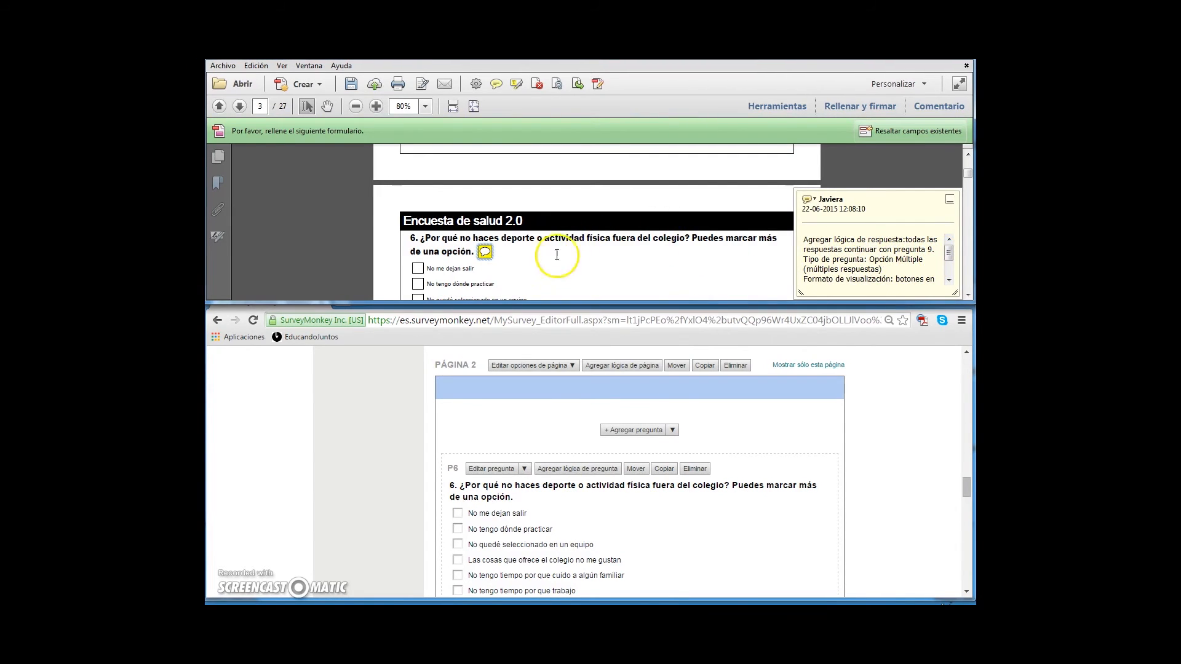
Open the question logic of question 6 in the survey
{"action": "left_click", "coordinate": [625, 499]}
{"action": "scroll", "coordinate": [627, 493], "scroll_direction": "down", "scroll_amount": 1}
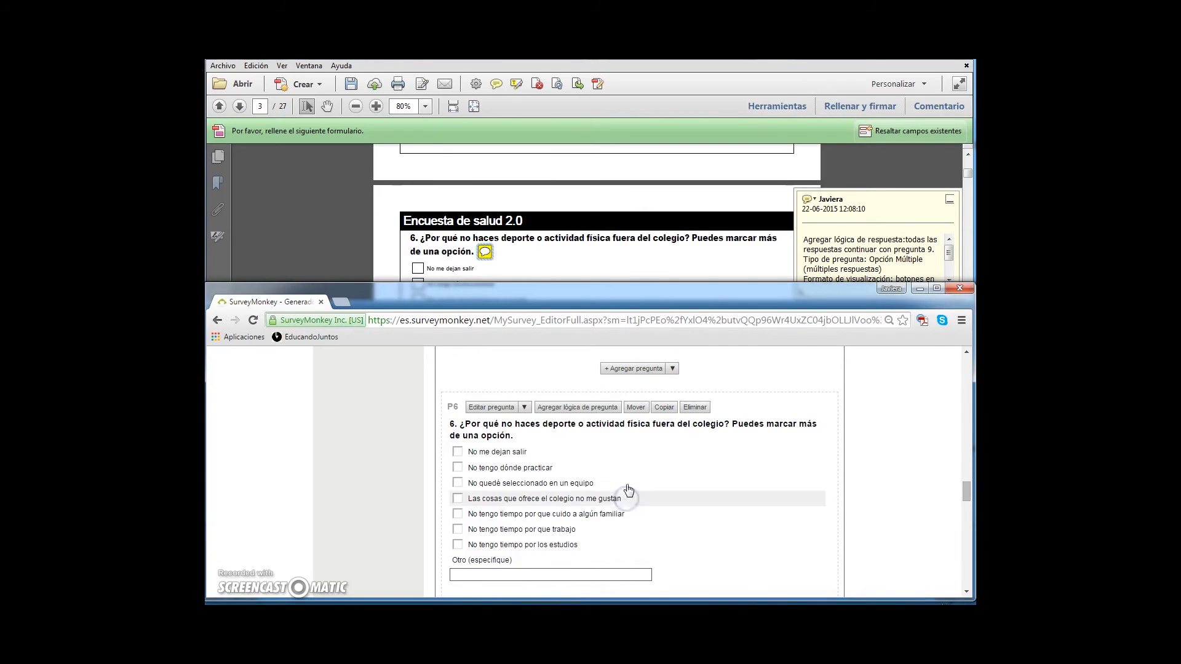
{"action": "left_click", "coordinate": [574, 408]}
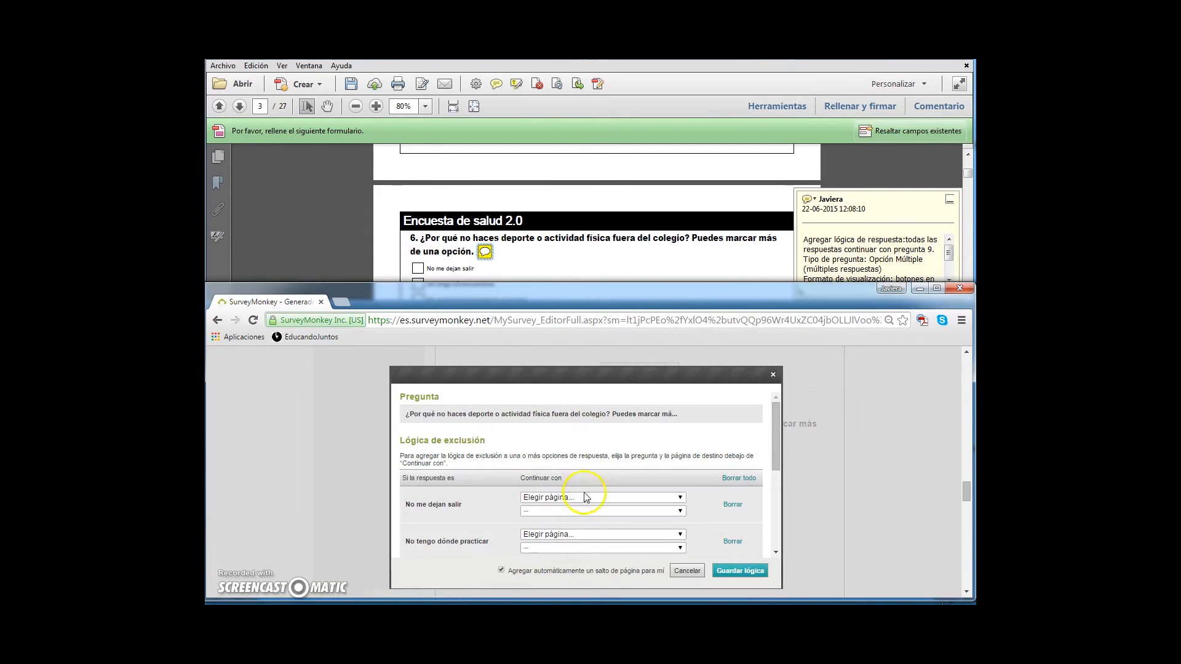
{"action": "left_click", "coordinate": [579, 497]}
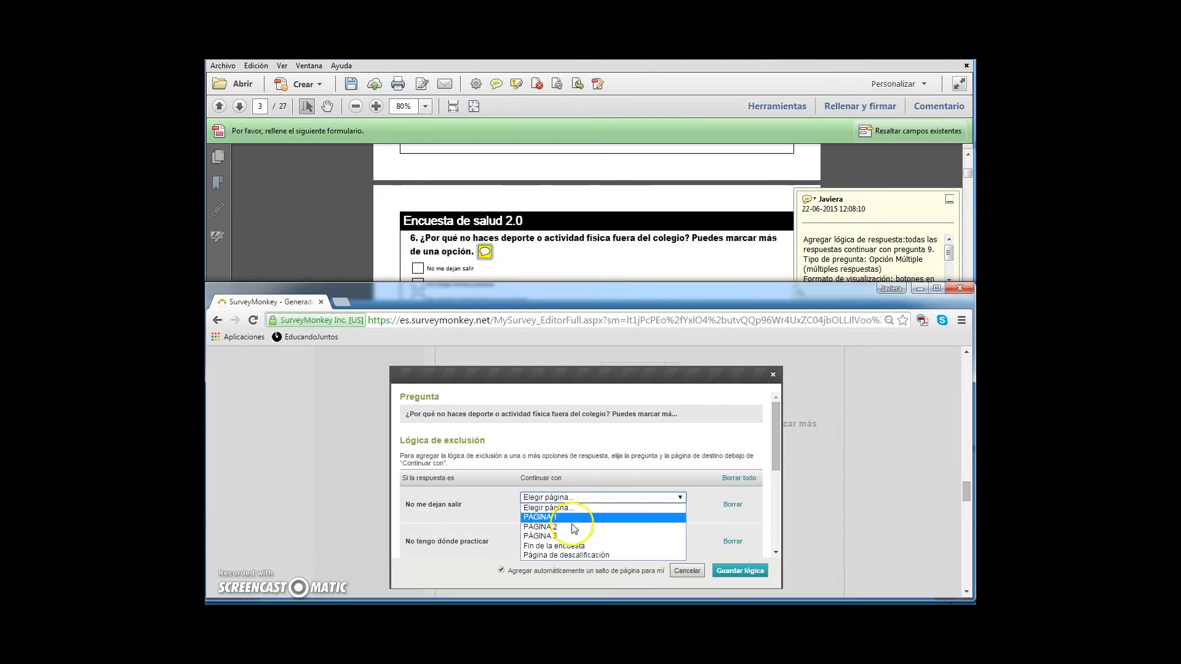
{"action": "left_click", "coordinate": [567, 519]}
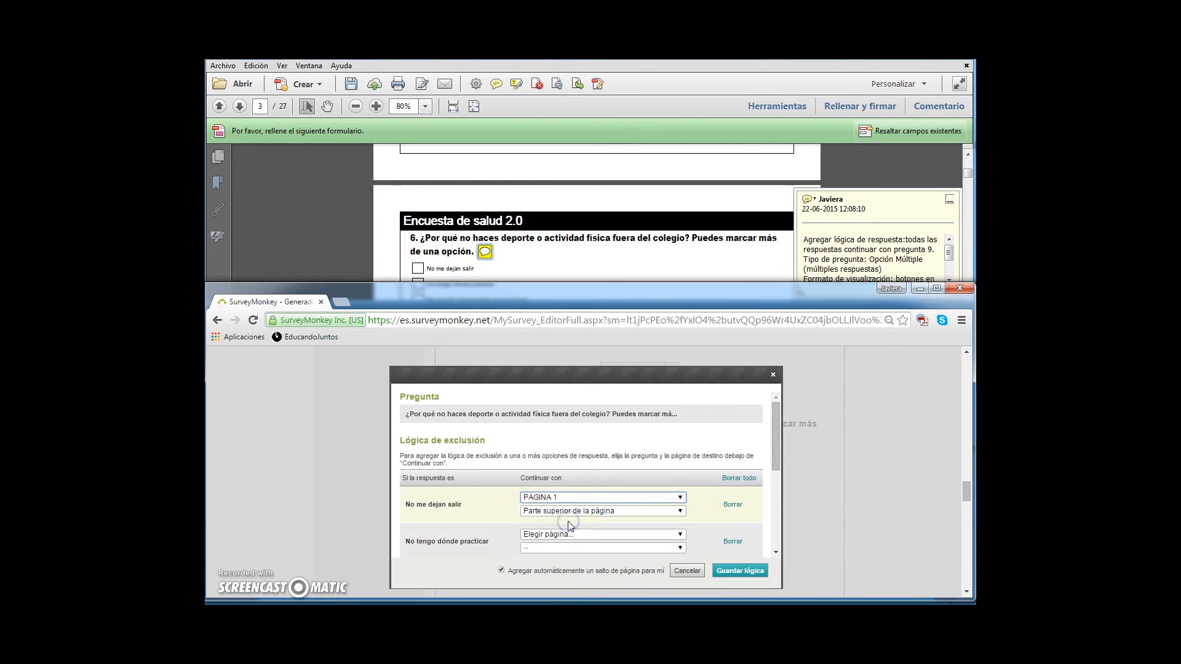
{"action": "scroll", "coordinate": [567, 492], "scroll_direction": "down", "scroll_amount": 1}
{"action": "left_click", "coordinate": [561, 449]}
{"action": "left_click", "coordinate": [546, 489]}
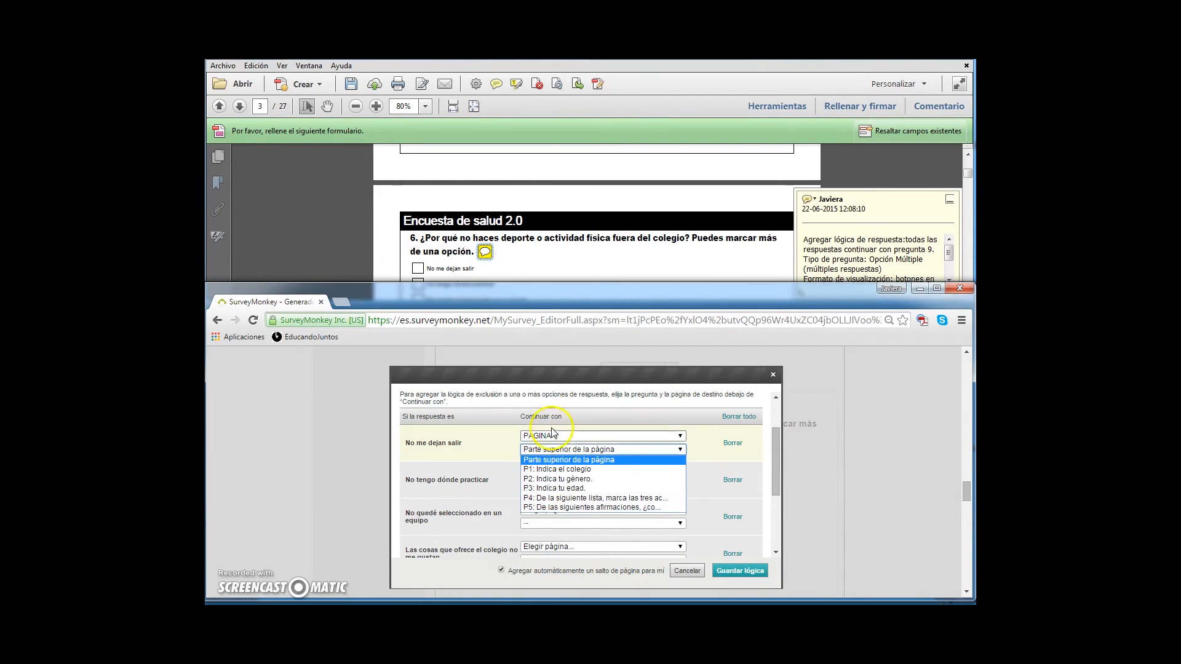
{"action": "left_click", "coordinate": [551, 436]}
{"action": "left_click", "coordinate": [546, 475]}
{"action": "left_click", "coordinate": [546, 449]}
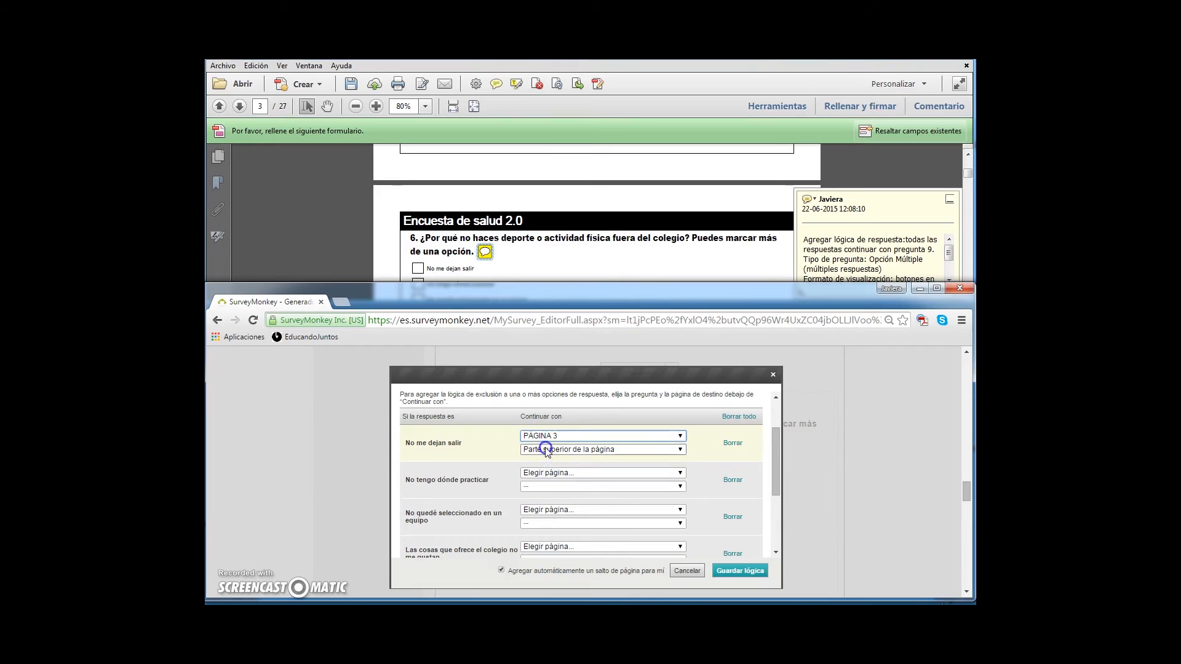
Make the answers "No me dejan salir" and "No tengo dónde practicar" continue with P9 on PÁGINA 2
{"action": "left_click", "coordinate": [545, 437]}
{"action": "left_click", "coordinate": [542, 466]}
{"action": "left_click", "coordinate": [546, 449]}
{"action": "left_click", "coordinate": [546, 486]}
{"action": "left_click", "coordinate": [545, 473]}
{"action": "left_click", "coordinate": [548, 501]}
{"action": "left_click", "coordinate": [551, 487]}
{"action": "left_click", "coordinate": [549, 534]}
Make the answers from "No quedé seleccionado en un equipo" through "No tengo tiempo por que trabajo" continue with P9 on PÁGINA 2
{"action": "left_click", "coordinate": [550, 510]}
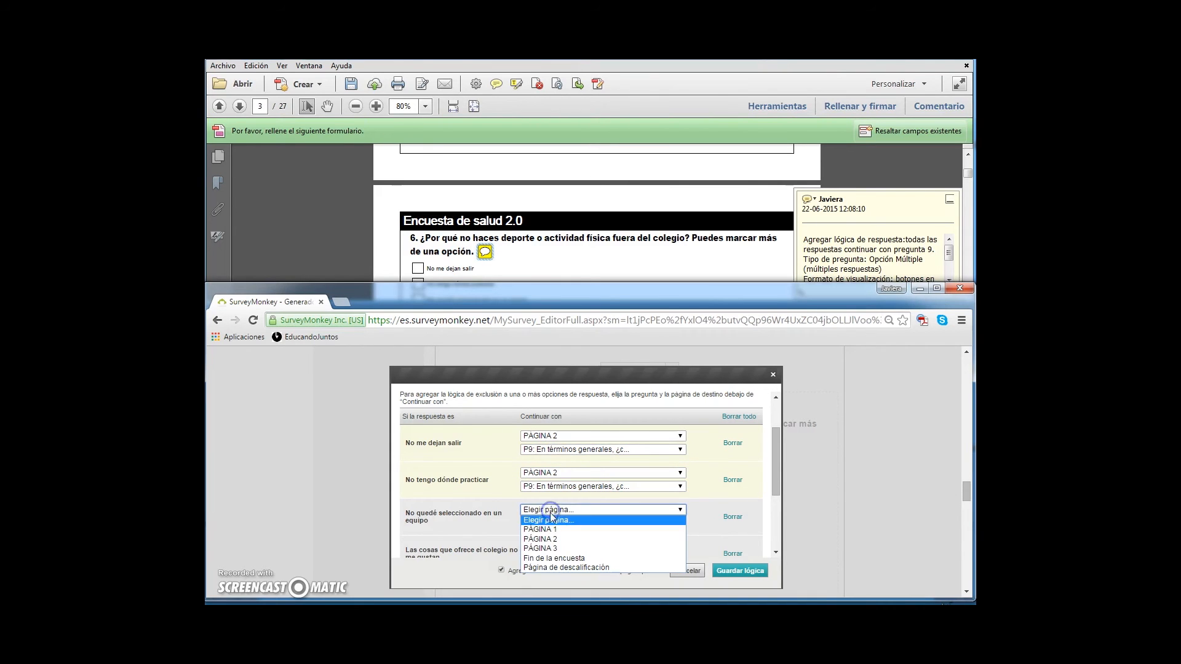
{"action": "left_click", "coordinate": [550, 539]}
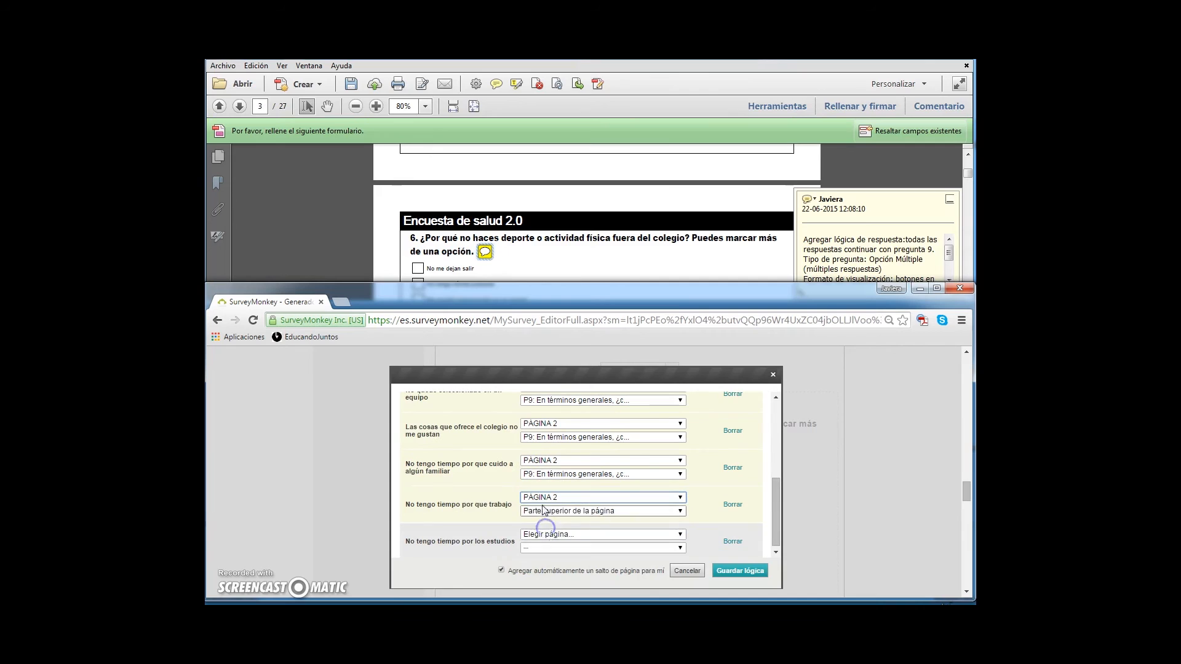
{"action": "left_click", "coordinate": [545, 510]}
{"action": "left_click", "coordinate": [544, 559]}
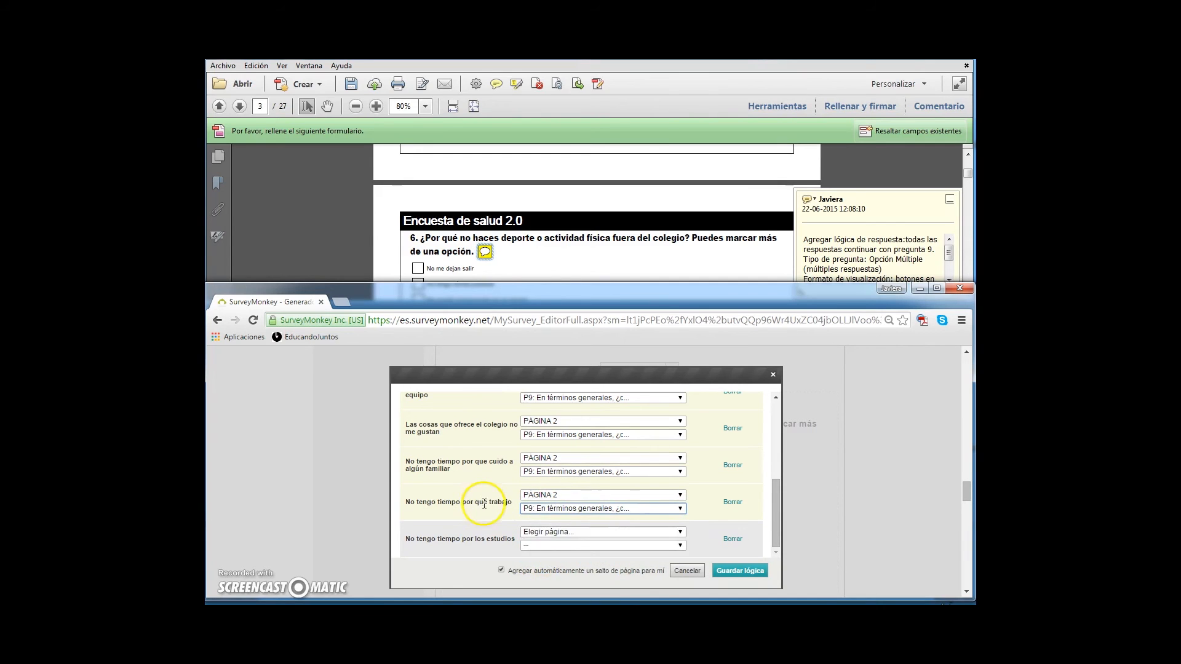
Make "No tengo tiempo por los estudios" continue with P9 on PÁGINA 2 and save question 6's logic
{"action": "left_click", "coordinate": [544, 532]}
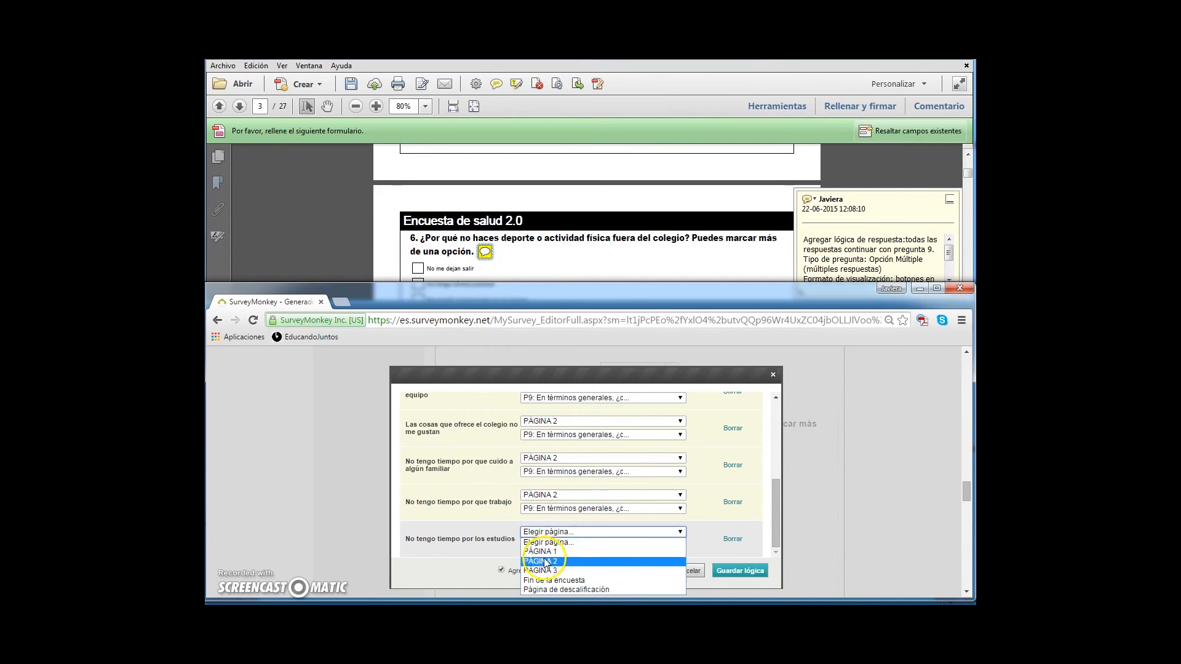
{"action": "left_click", "coordinate": [544, 560]}
{"action": "left_click", "coordinate": [549, 545]}
{"action": "left_click", "coordinate": [540, 599]}
{"action": "left_click", "coordinate": [757, 577]}
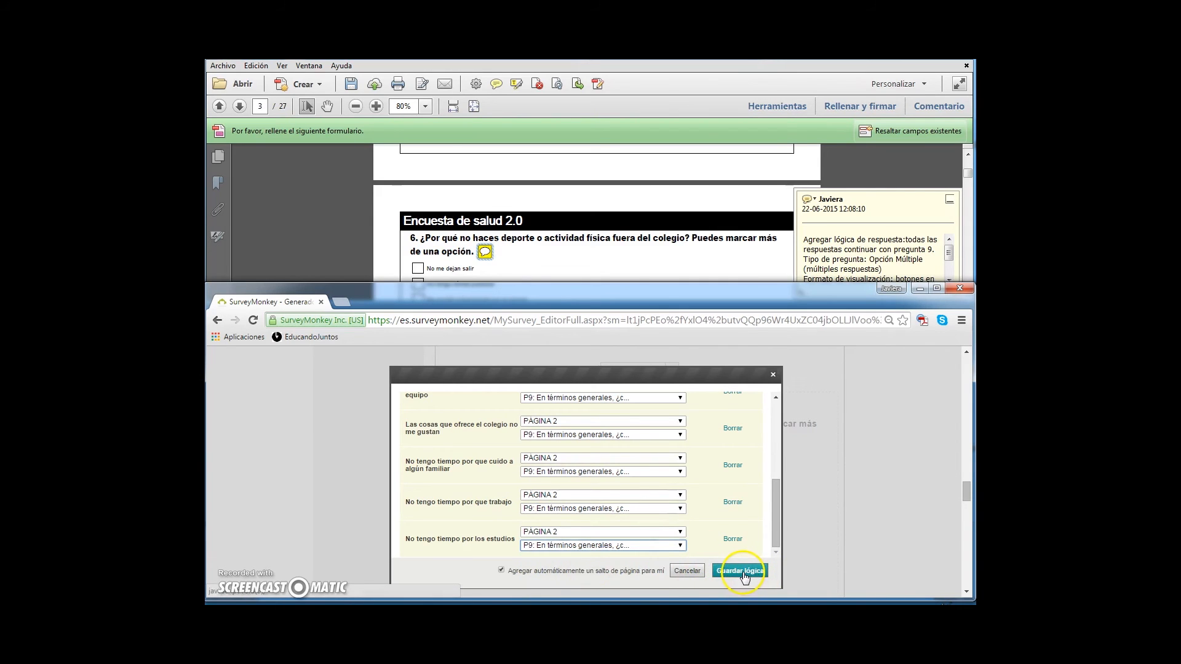
{"action": "left_click", "coordinate": [743, 573]}
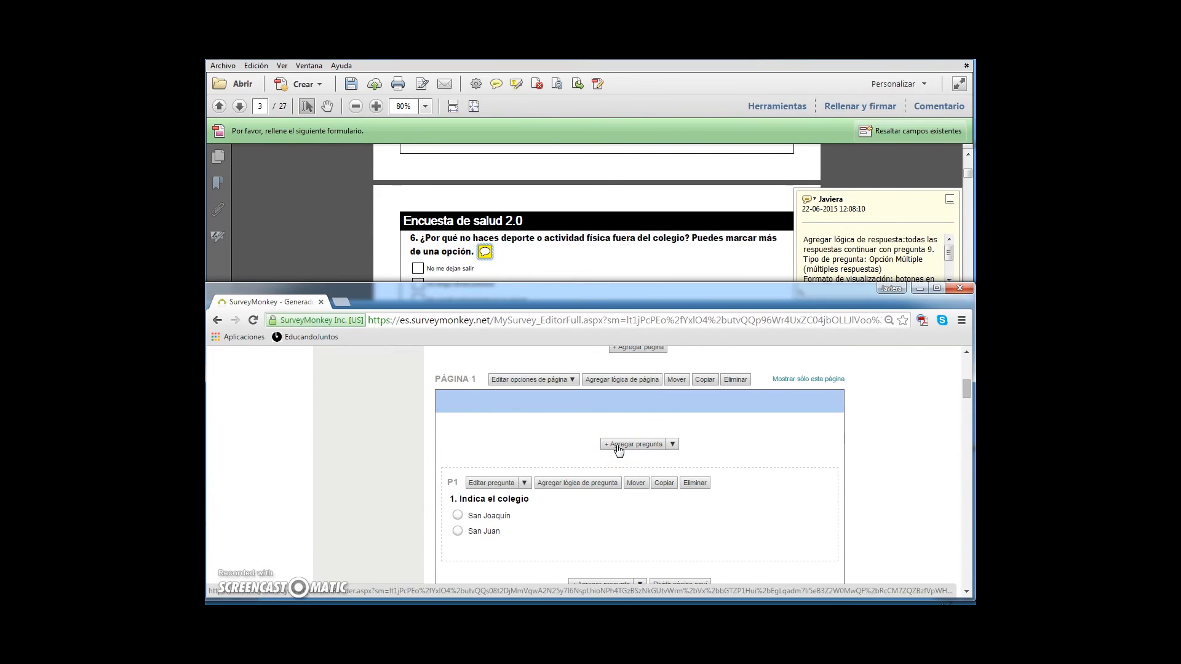
Review the survey's questions and logic on PÁGINA 1 and PÁGINA 2, and locate the option for sending the survey
{"action": "left_click", "coordinate": [486, 254]}
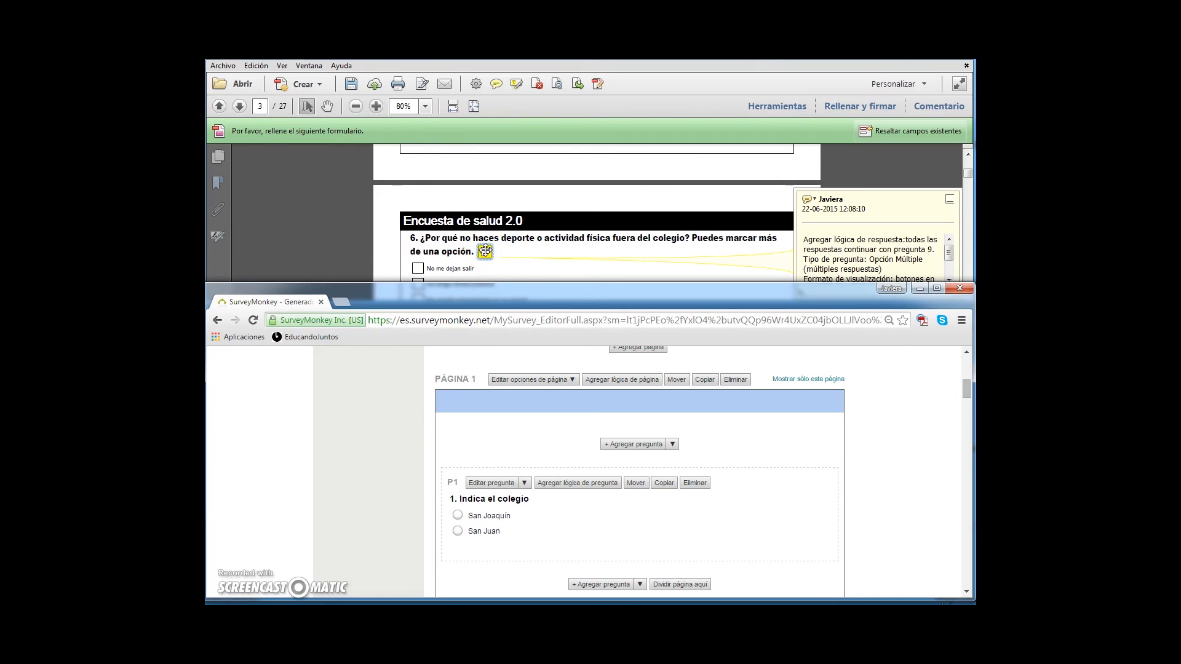
{"action": "left_click", "coordinate": [580, 472]}
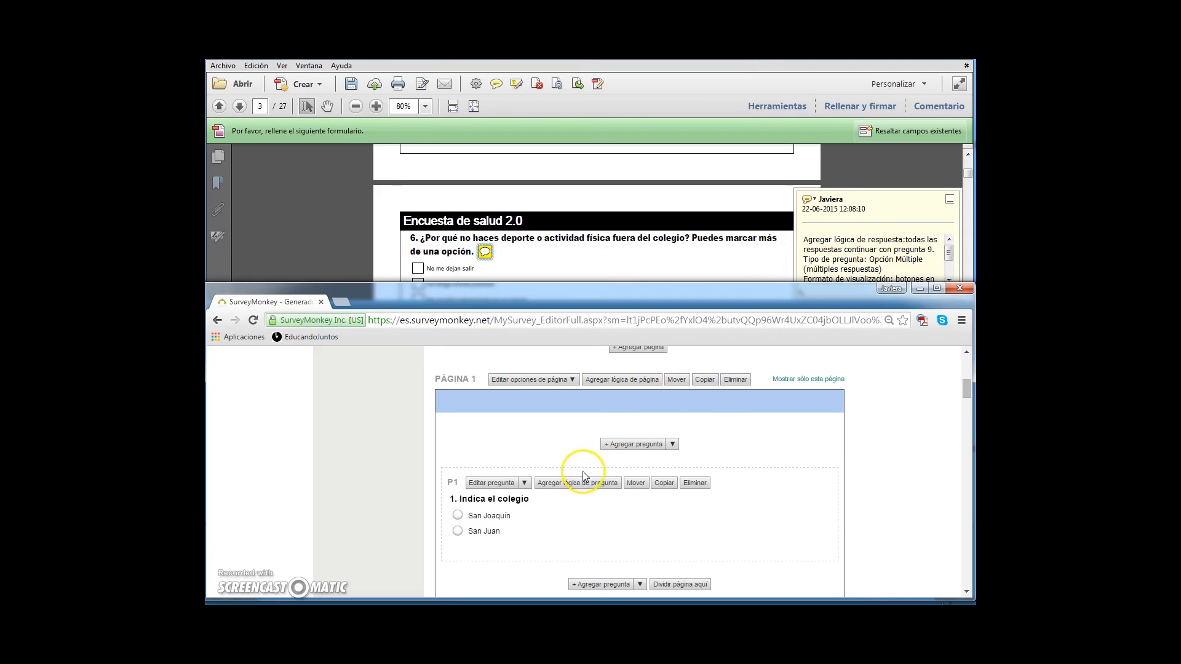
{"action": "scroll", "coordinate": [579, 479], "scroll_direction": "down", "scroll_amount": 4}
{"action": "scroll", "coordinate": [576, 477], "scroll_direction": "down", "scroll_amount": 3}
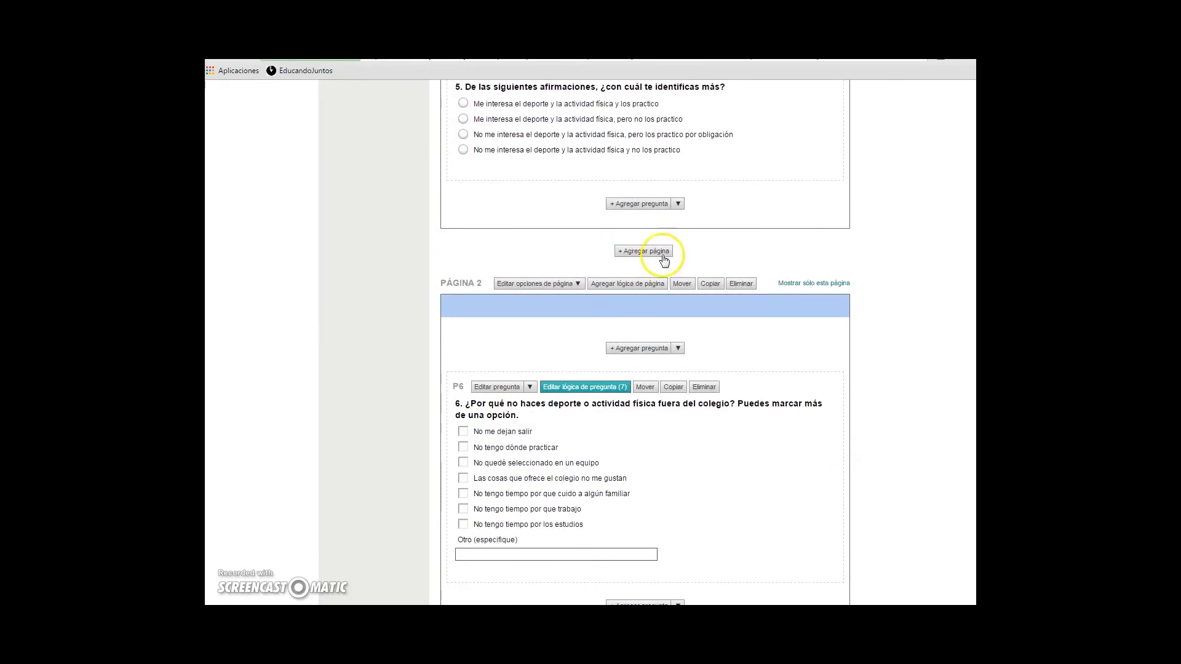
{"action": "scroll", "coordinate": [528, 240], "scroll_direction": "up", "scroll_amount": 14}
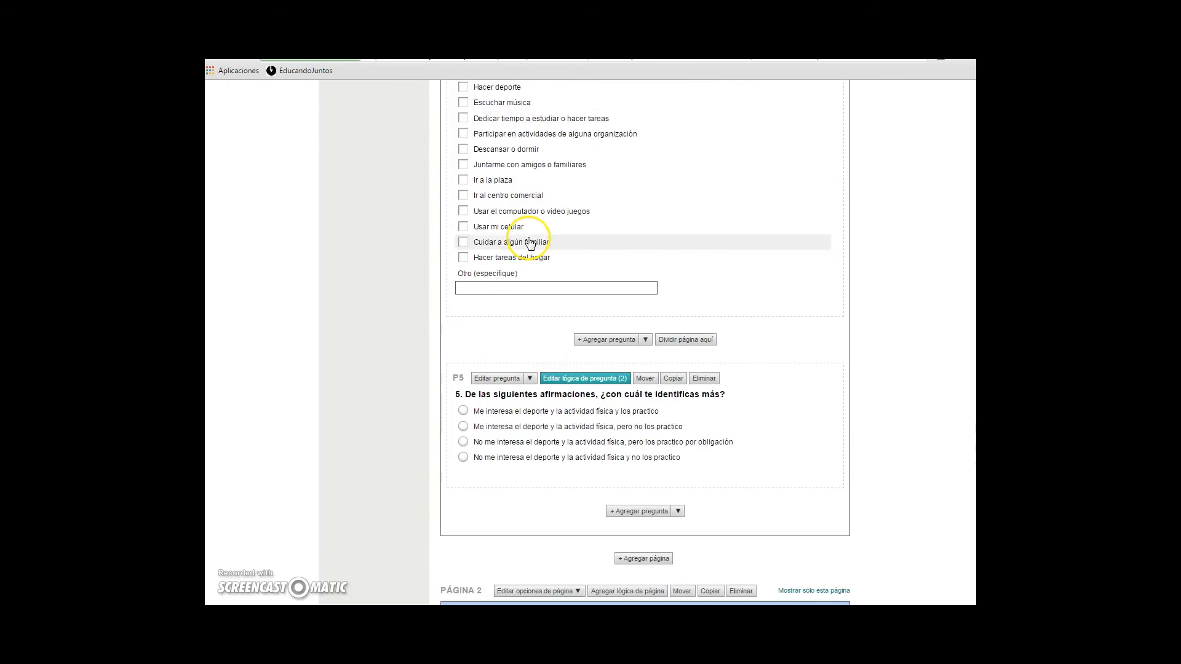
{"action": "scroll", "coordinate": [528, 237], "scroll_direction": "up", "scroll_amount": 8}
{"action": "left_click", "coordinate": [791, 253]}
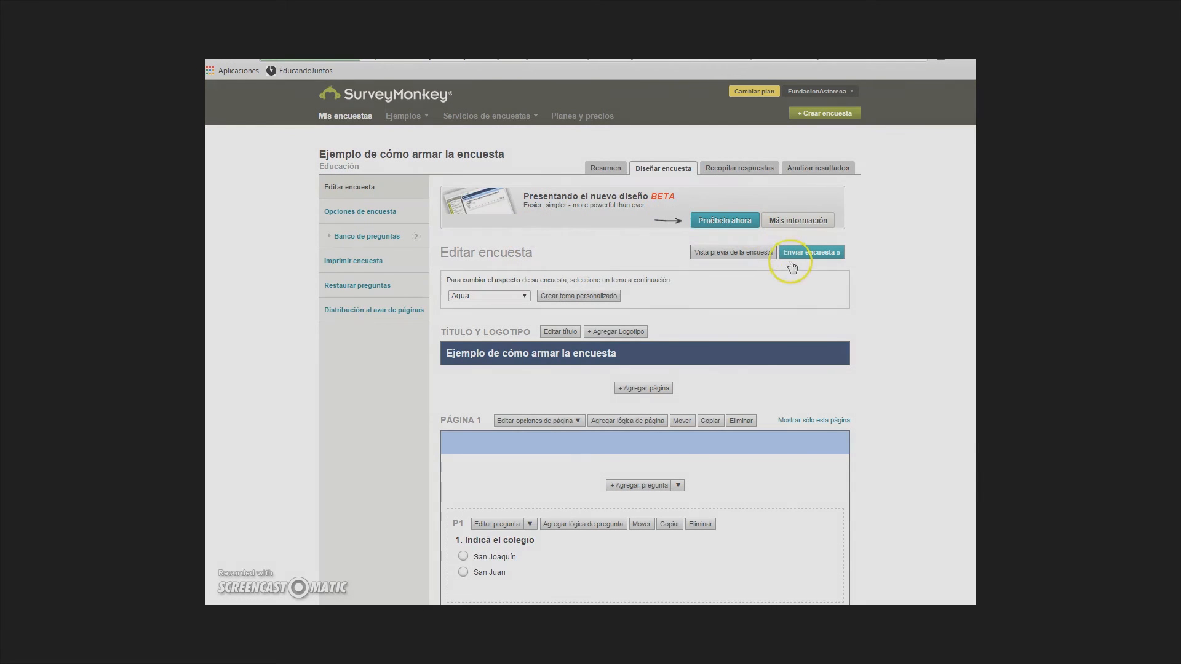